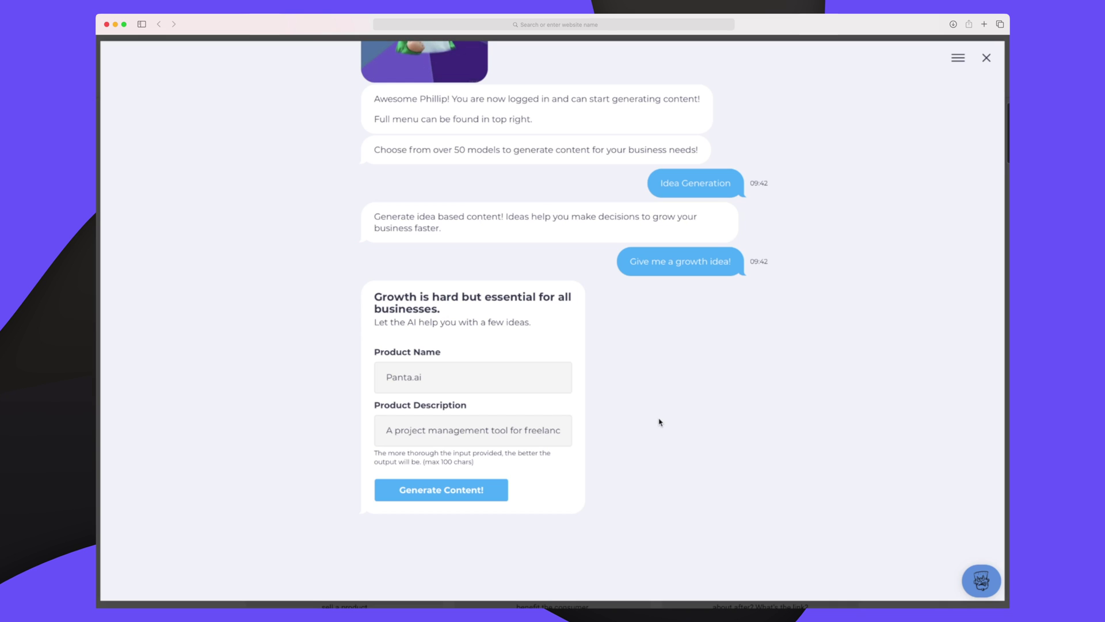
# Step: Generate a Panta.ai growth idea about follower groups and social sharing from the product details
pyautogui.click(467, 491)
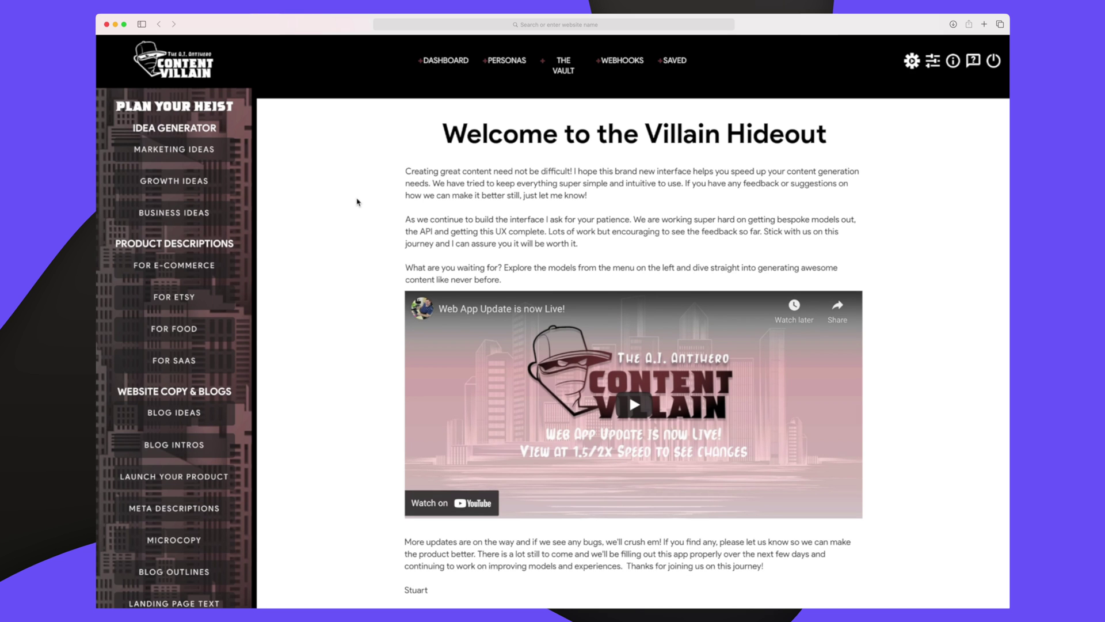
pyautogui.scroll(-2, 234, 285)
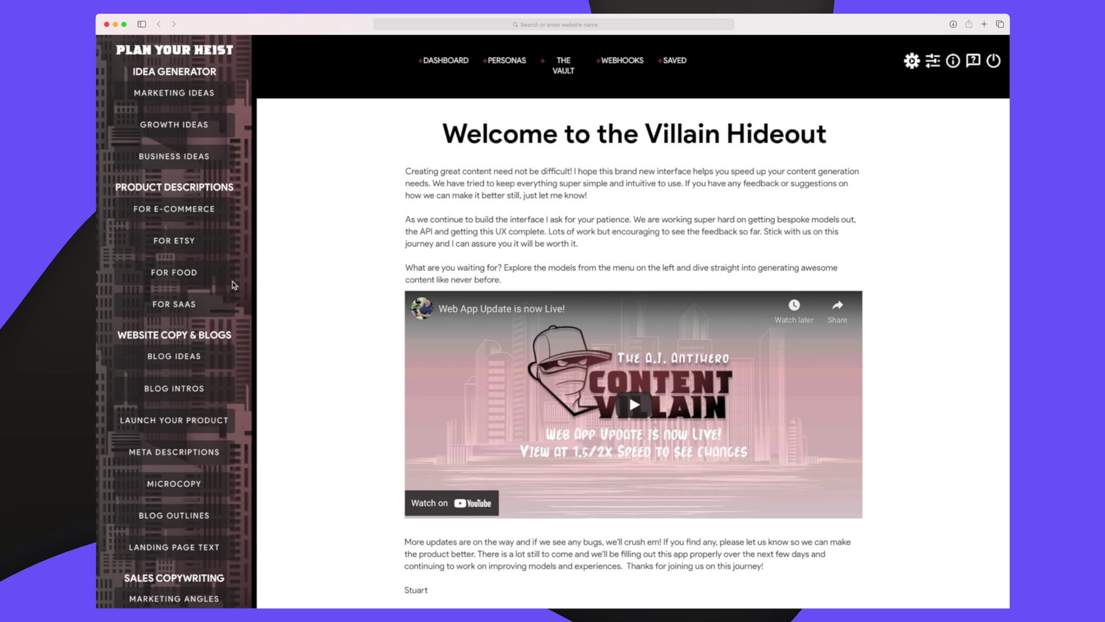
pyautogui.scroll(-4, 234, 285)
pyautogui.scroll(-3, 233, 286)
pyautogui.scroll(-3, 234, 285)
pyautogui.scroll(-3, 234, 286)
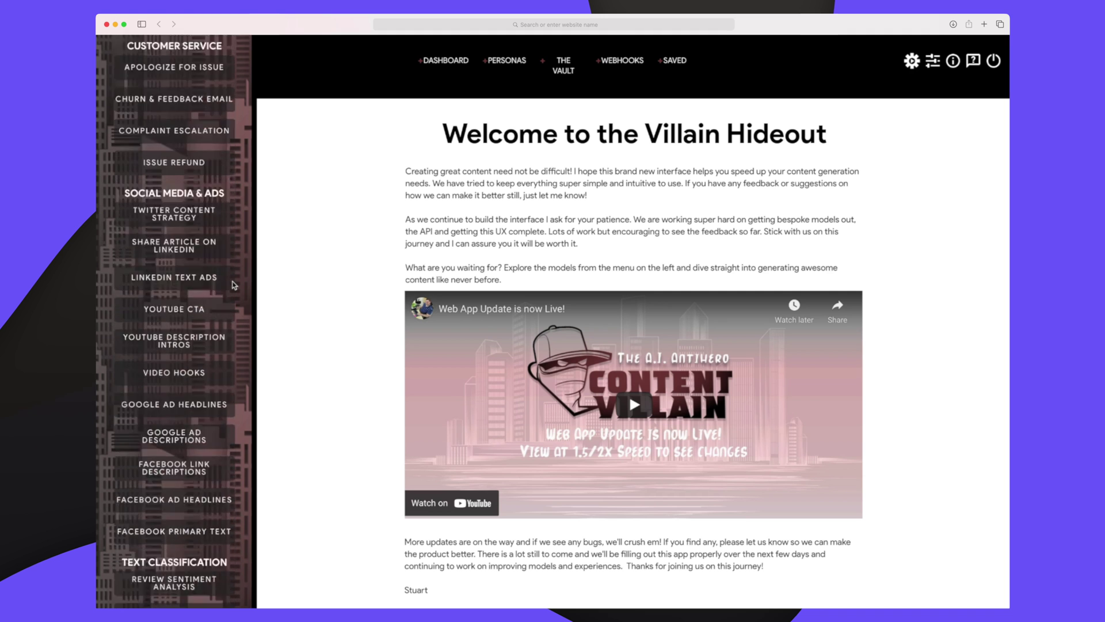
pyautogui.scroll(-3, 234, 285)
pyautogui.scroll(-3, 233, 285)
pyautogui.scroll(3, 233, 285)
pyautogui.scroll(10, 235, 283)
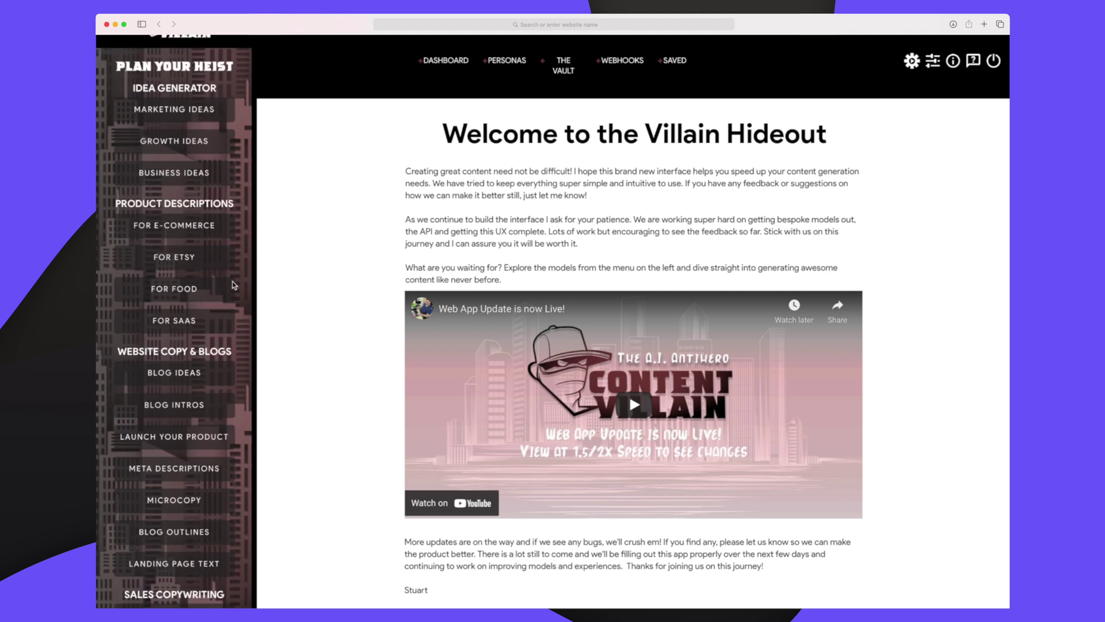
pyautogui.scroll(2, 239, 280)
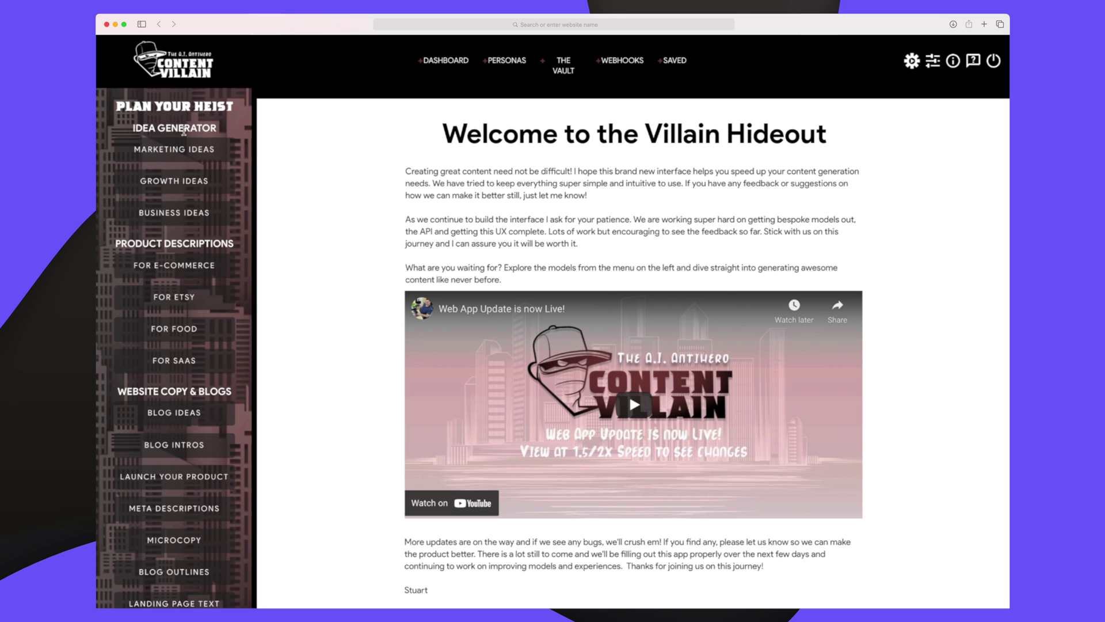
pyautogui.scroll(-2, 183, 138)
pyautogui.scroll(-2, 183, 165)
pyautogui.scroll(-1, 181, 188)
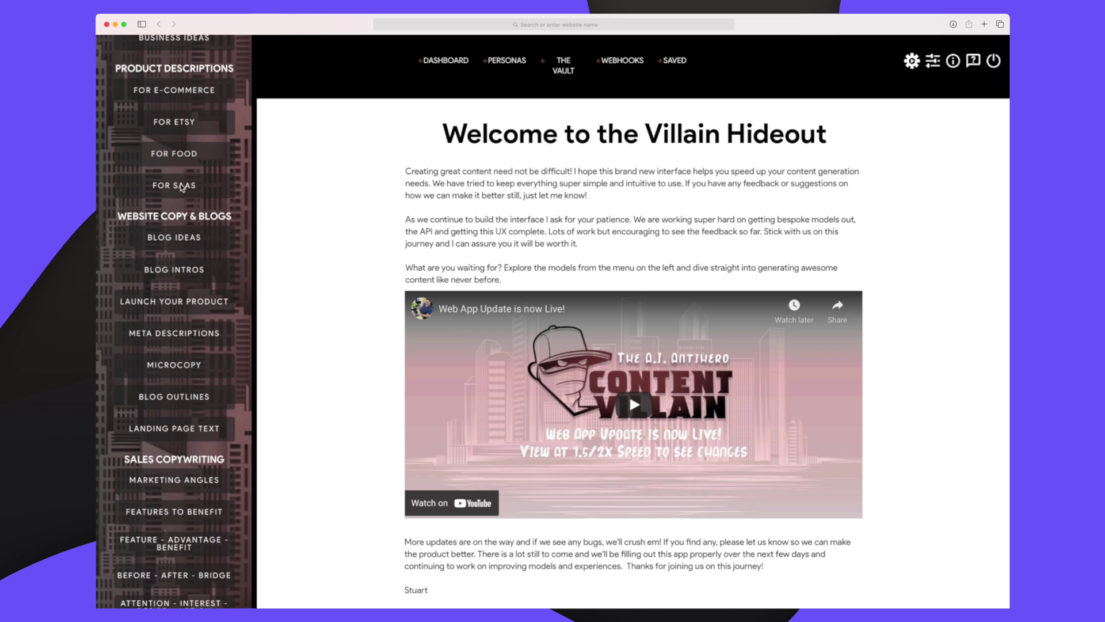
pyautogui.scroll(3, 182, 187)
pyautogui.scroll(2, 186, 164)
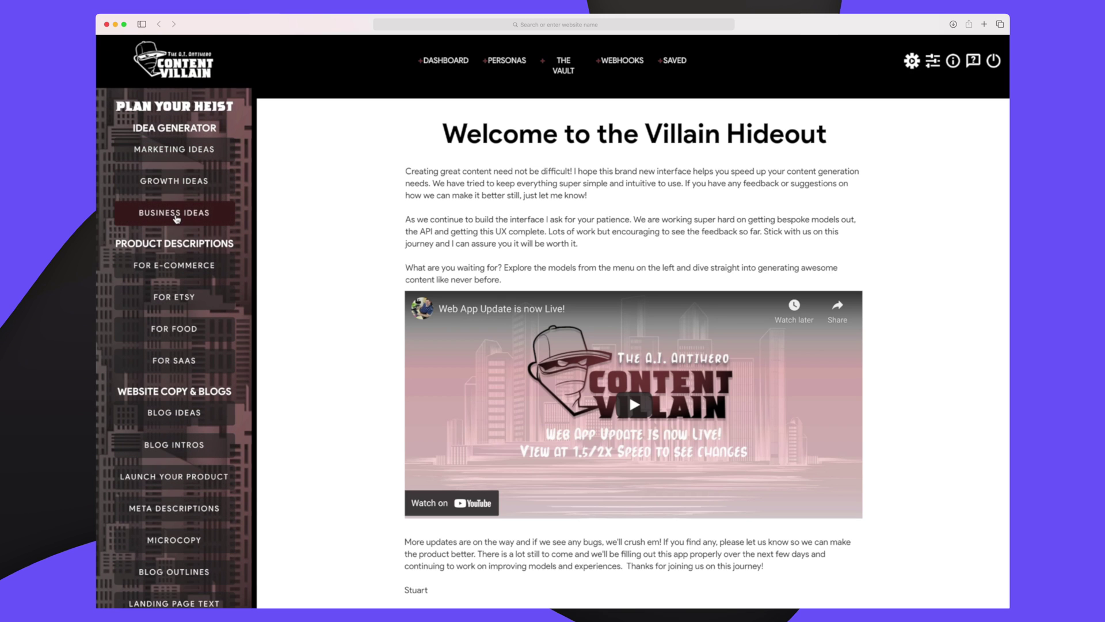
pyautogui.scroll(-1, 176, 219)
pyautogui.scroll(-2, 202, 117)
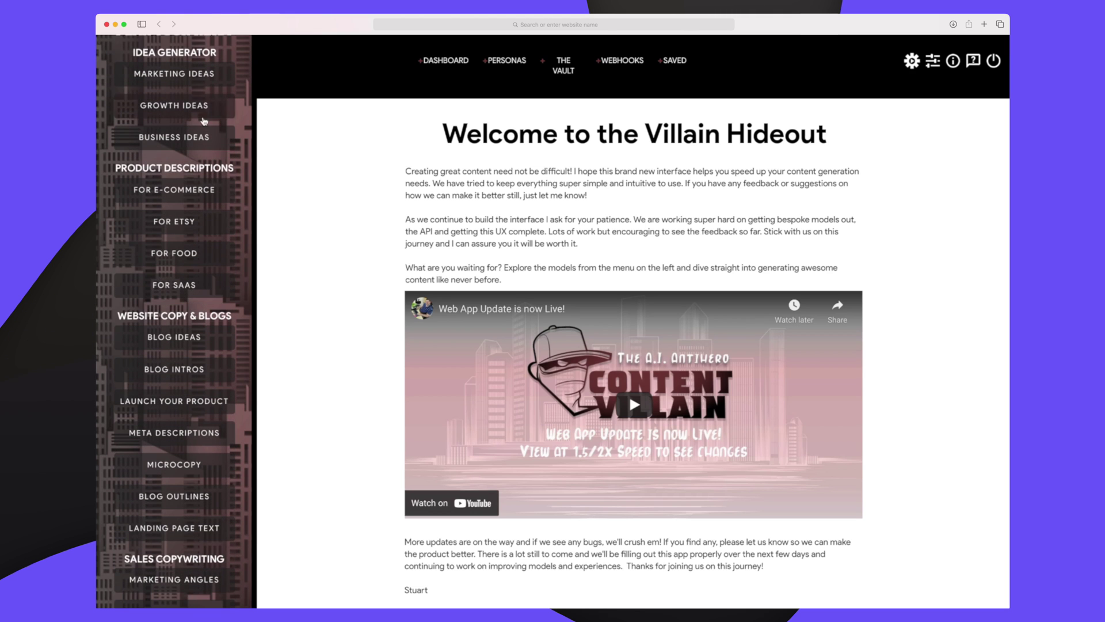
pyautogui.scroll(-1, 145, 168)
pyautogui.scroll(-2, 146, 172)
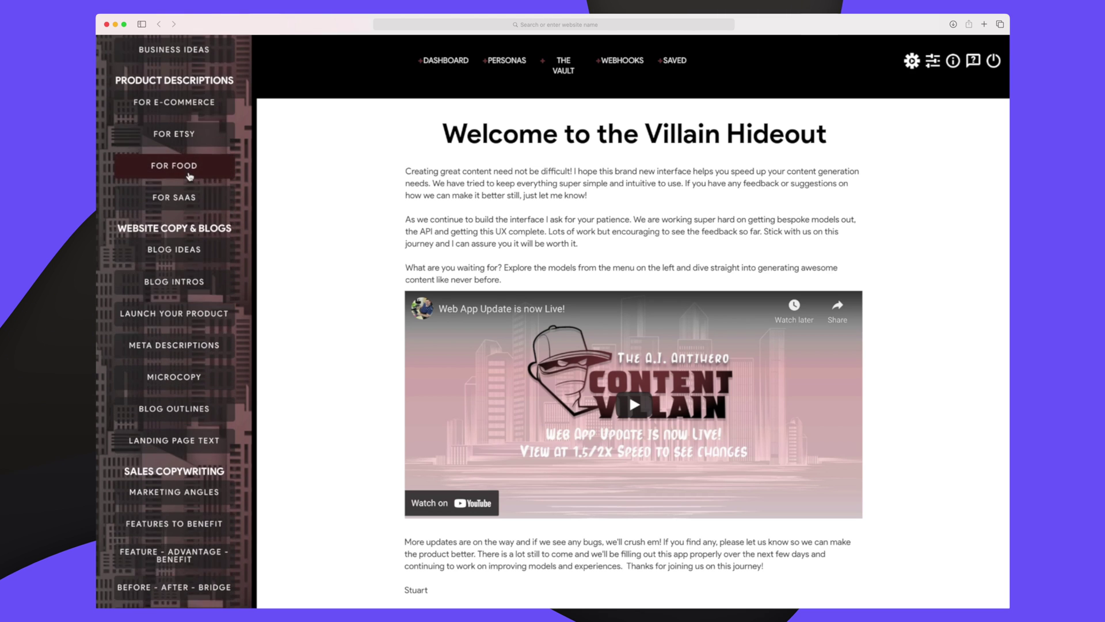
pyautogui.scroll(-1, 148, 184)
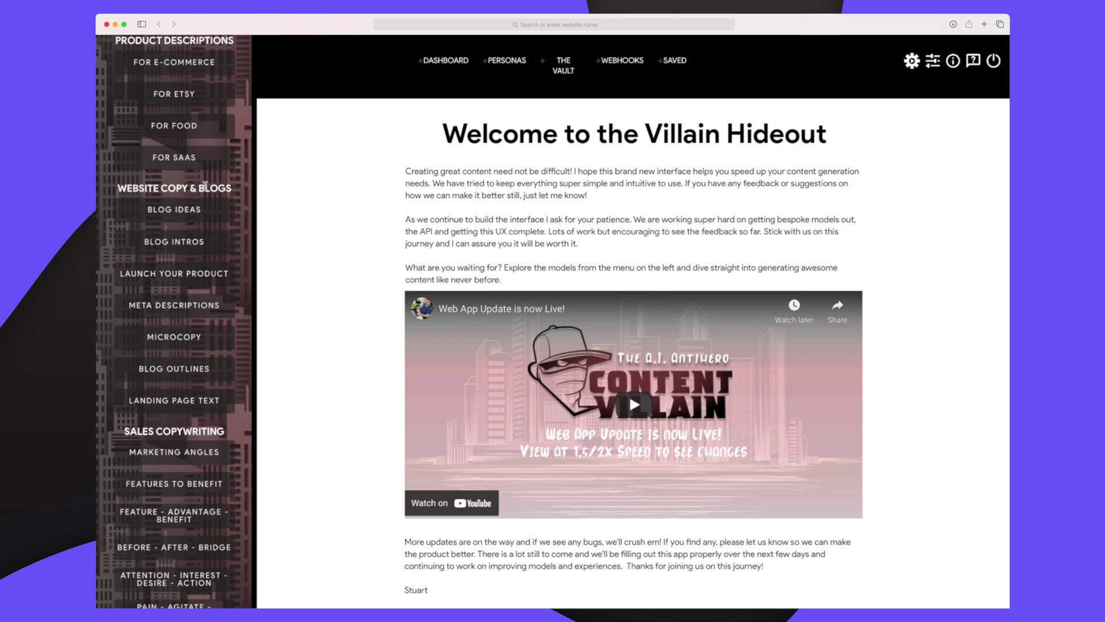
pyautogui.scroll(-4, 205, 184)
pyautogui.scroll(-2, 205, 186)
pyautogui.scroll(-1, 148, 227)
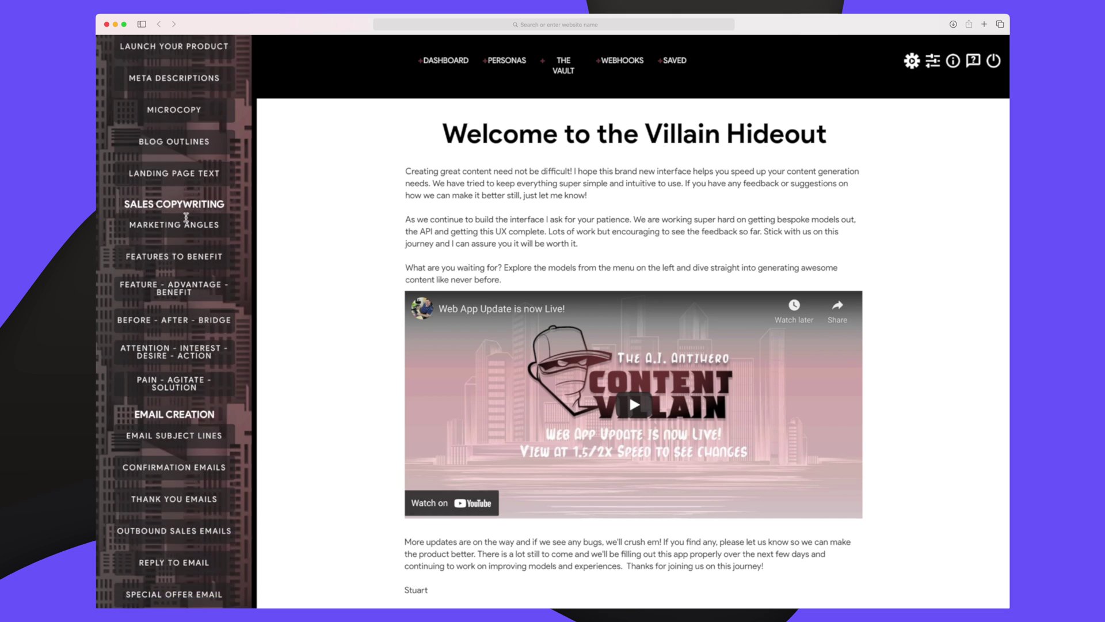
pyautogui.scroll(-5, 186, 217)
pyautogui.scroll(-3, 190, 231)
pyautogui.scroll(-2, 191, 231)
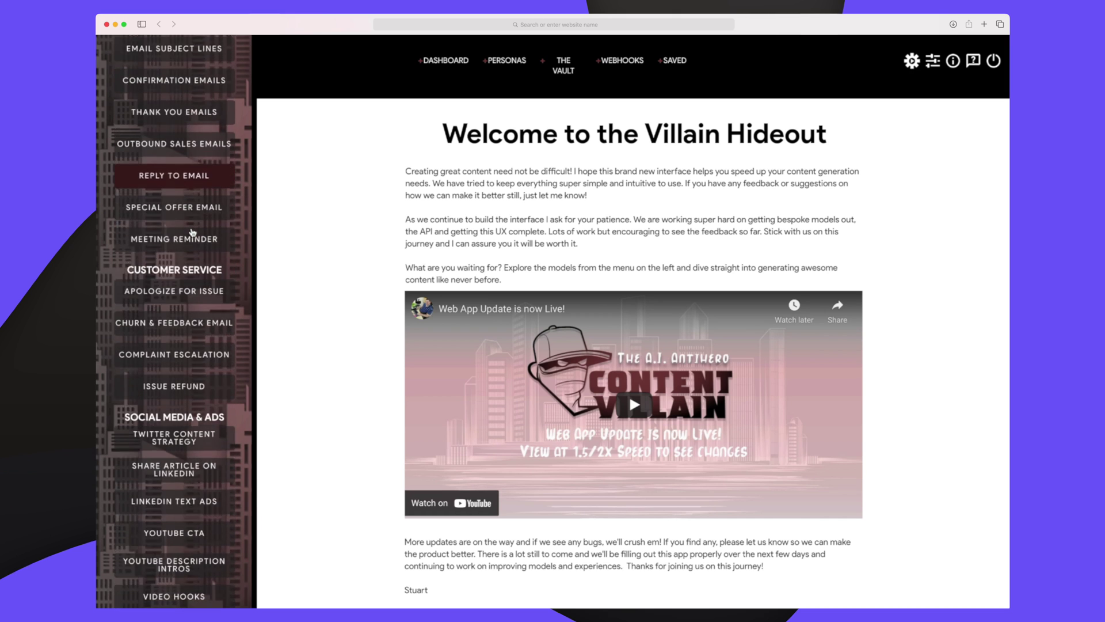
pyautogui.scroll(-1, 191, 230)
pyautogui.scroll(-4, 191, 228)
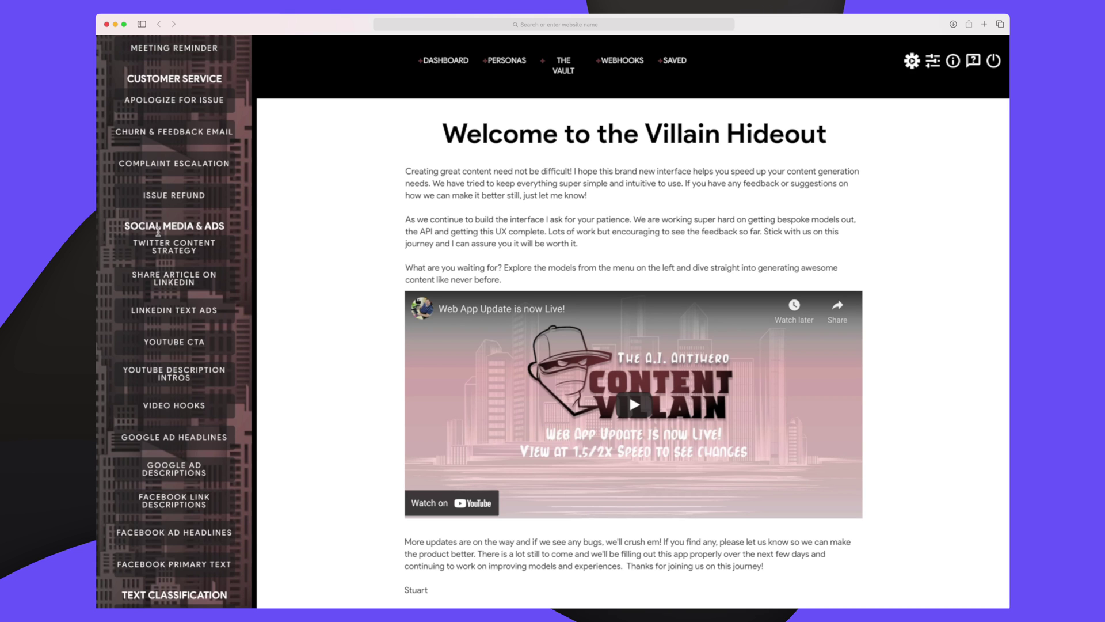
pyautogui.scroll(-2, 158, 232)
pyautogui.scroll(-2, 157, 233)
pyautogui.scroll(-3, 159, 233)
pyautogui.scroll(-2, 159, 235)
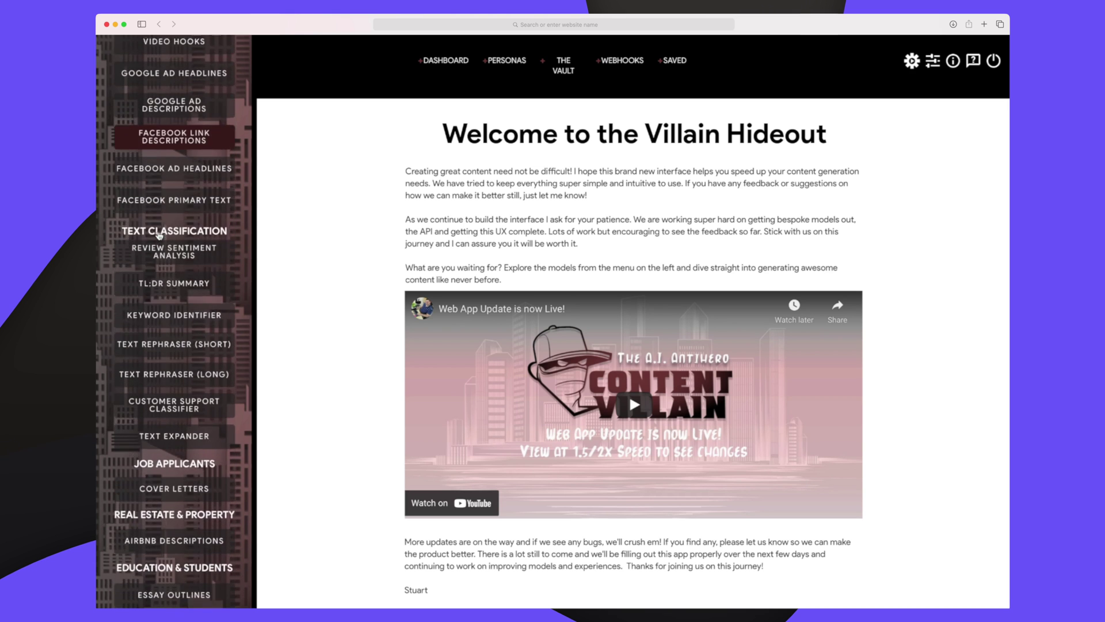
pyautogui.scroll(-1, 159, 235)
pyautogui.scroll(-4, 159, 236)
pyautogui.scroll(-1, 160, 239)
pyautogui.scroll(-1, 160, 243)
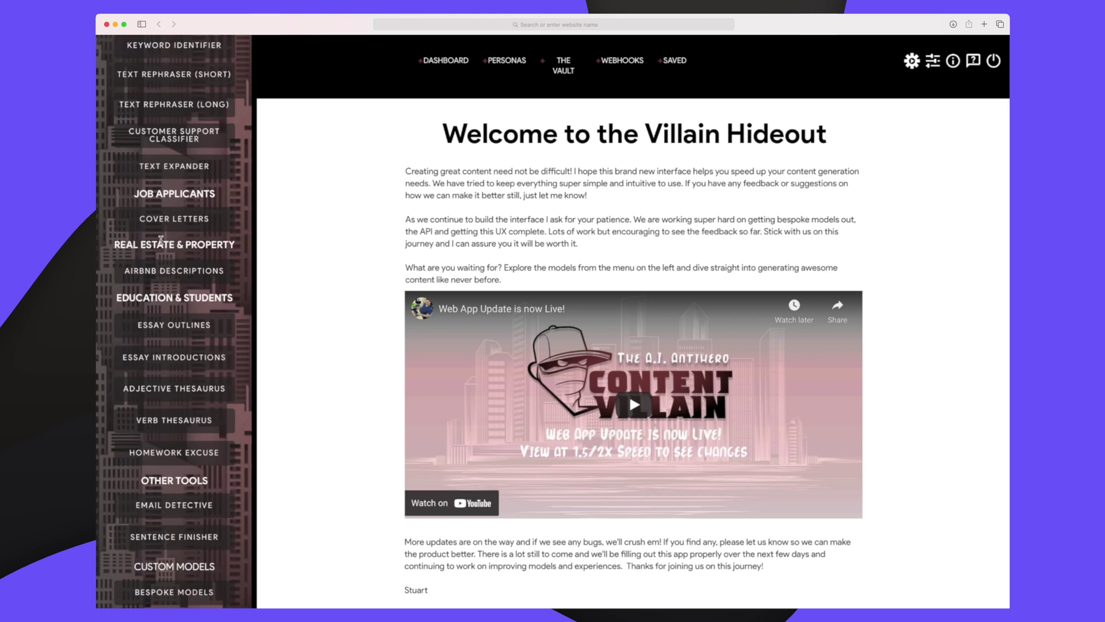
pyautogui.scroll(-1, 160, 242)
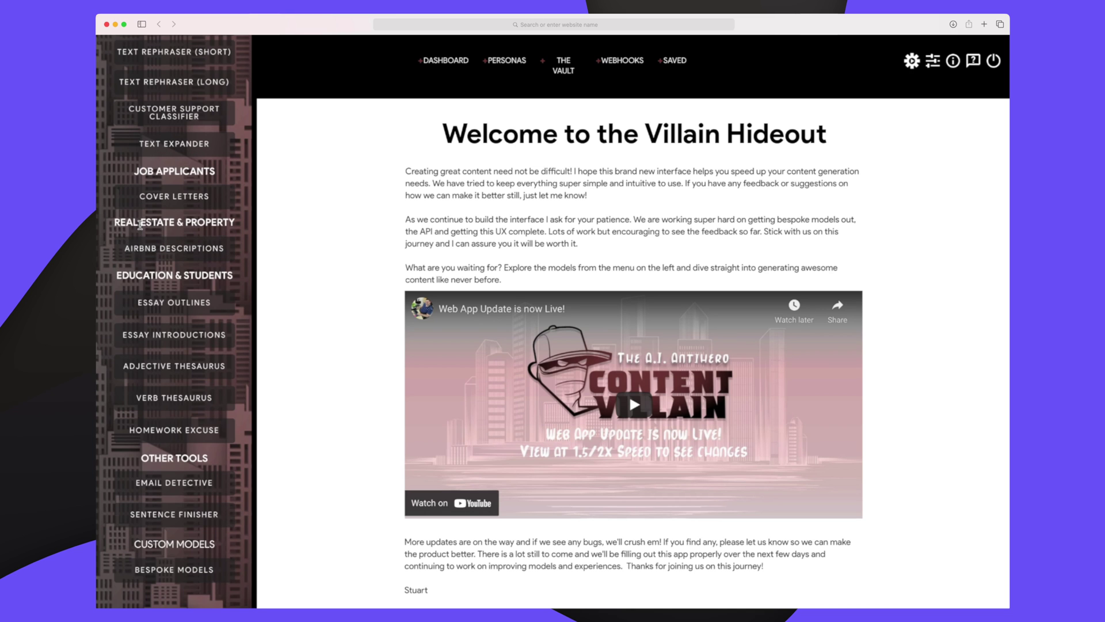
pyautogui.scroll(-2, 140, 226)
pyautogui.scroll(-2, 140, 225)
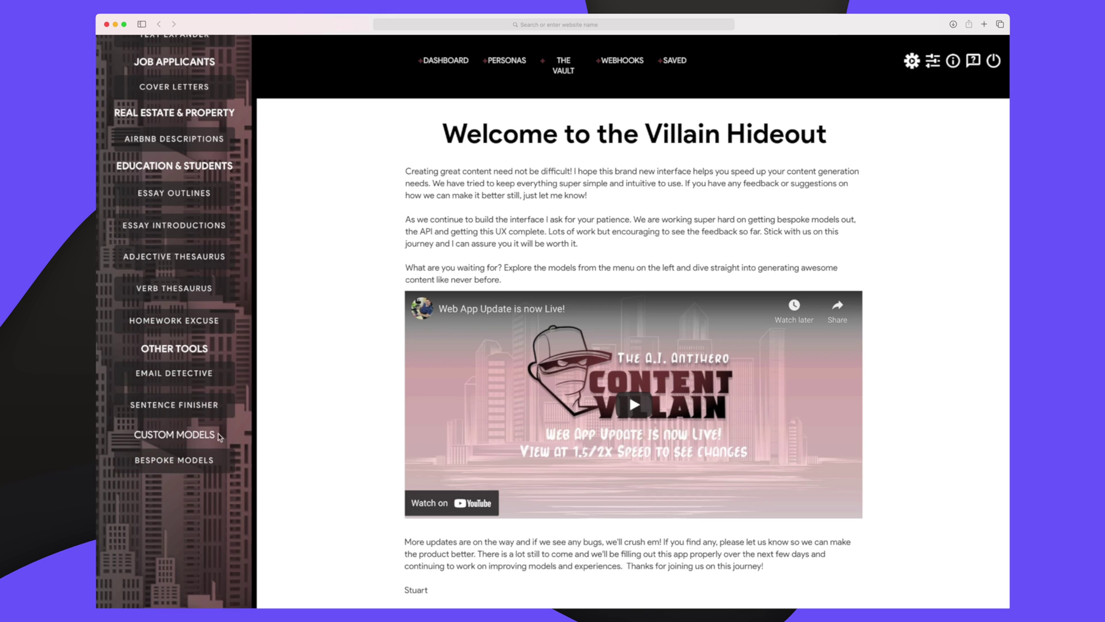
pyautogui.scroll(-2, 186, 475)
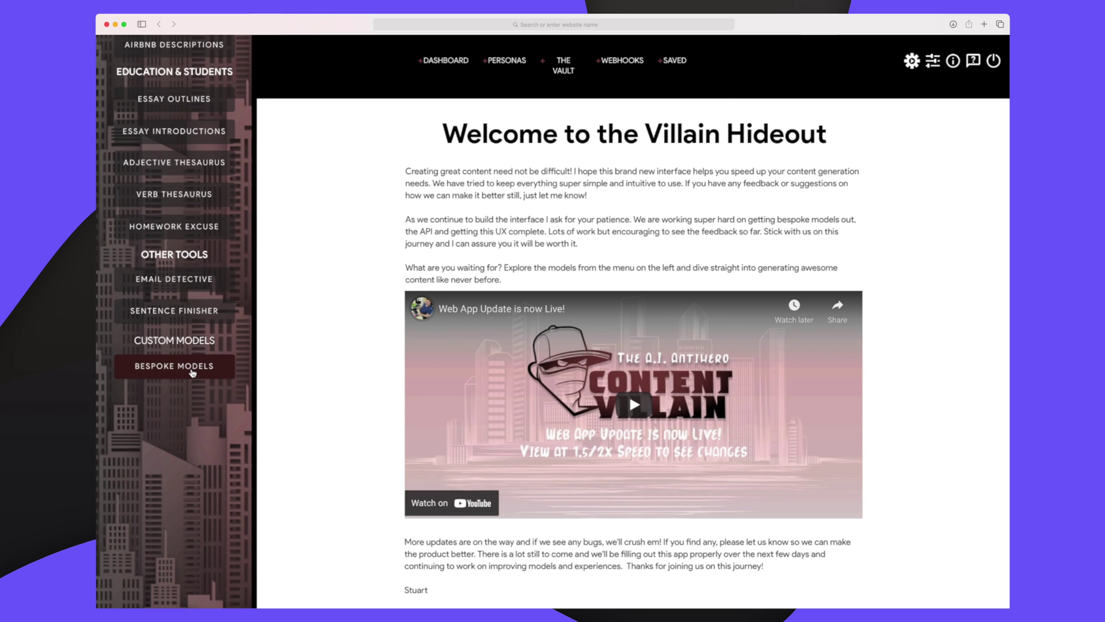
# Step: Open the Bespoke Models page, which is still a work in progress
pyautogui.click(192, 374)
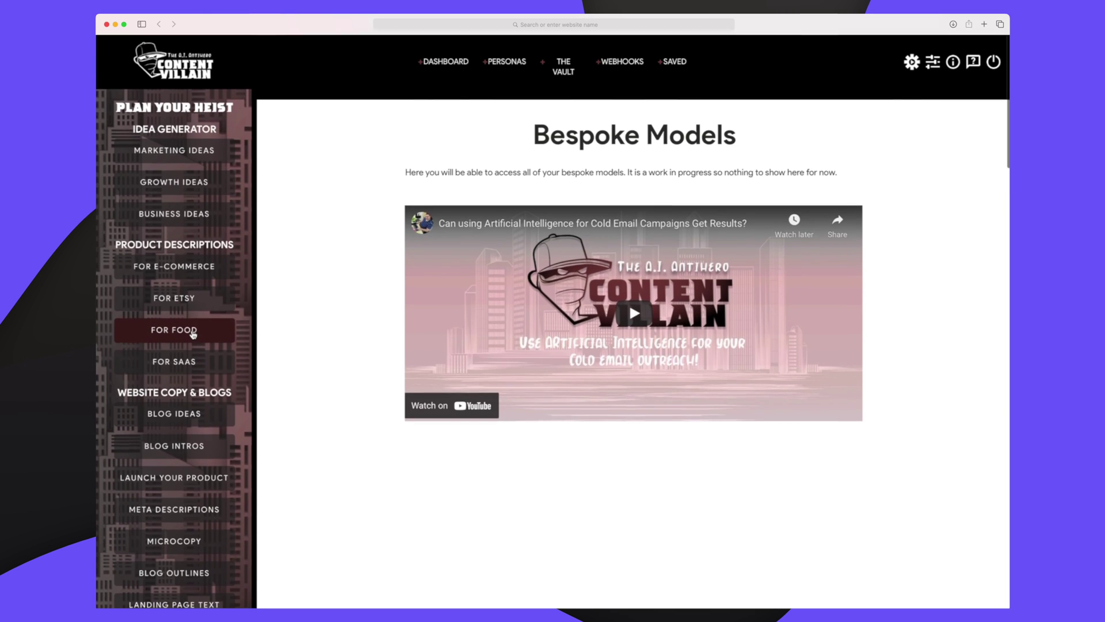
pyautogui.scroll(-5, 185, 328)
pyautogui.scroll(-5, 192, 334)
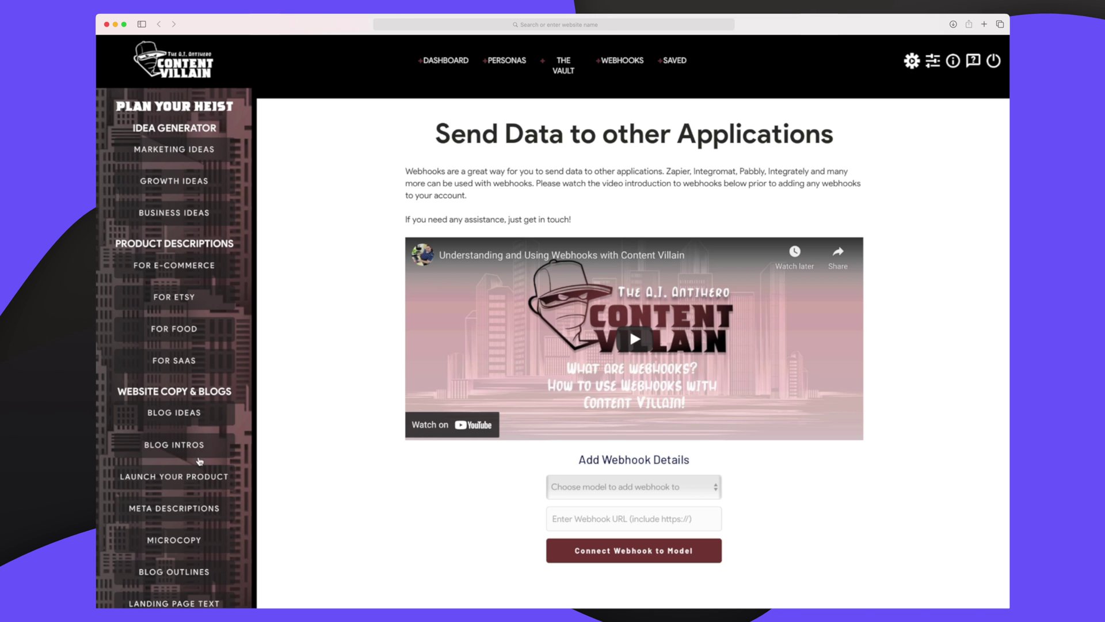
pyautogui.scroll(-5, 199, 463)
pyautogui.scroll(-4, 199, 462)
pyautogui.scroll(-3, 199, 462)
pyautogui.scroll(-5, 200, 462)
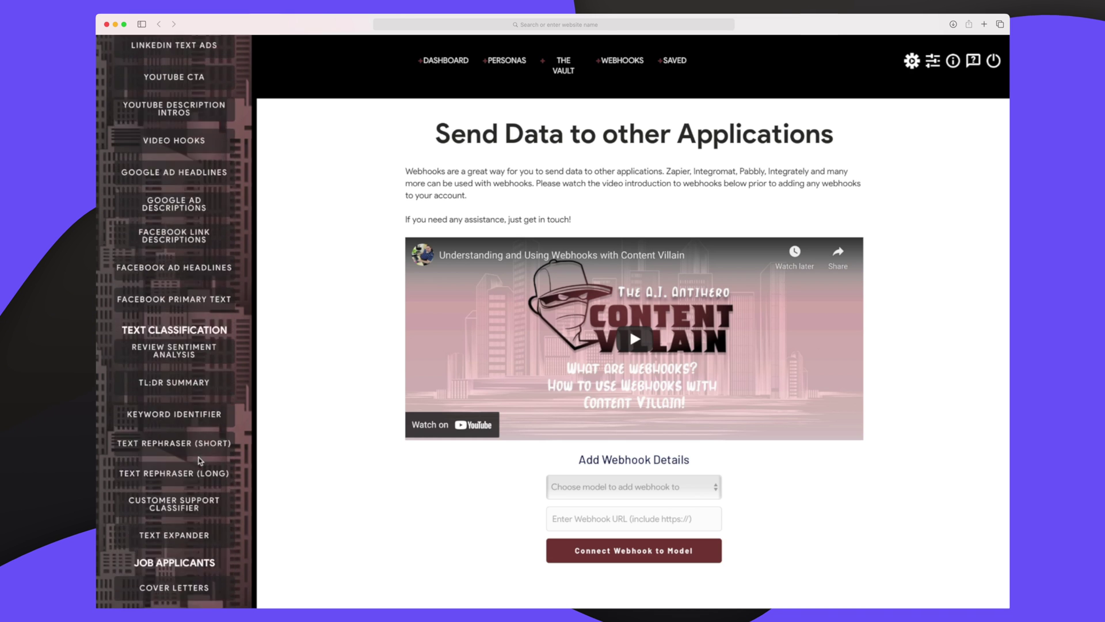
pyautogui.scroll(-8, 199, 462)
pyautogui.scroll(-1, 198, 462)
# Step: Open Email Detective and begin entering a website to look up its emails
pyautogui.click(202, 346)
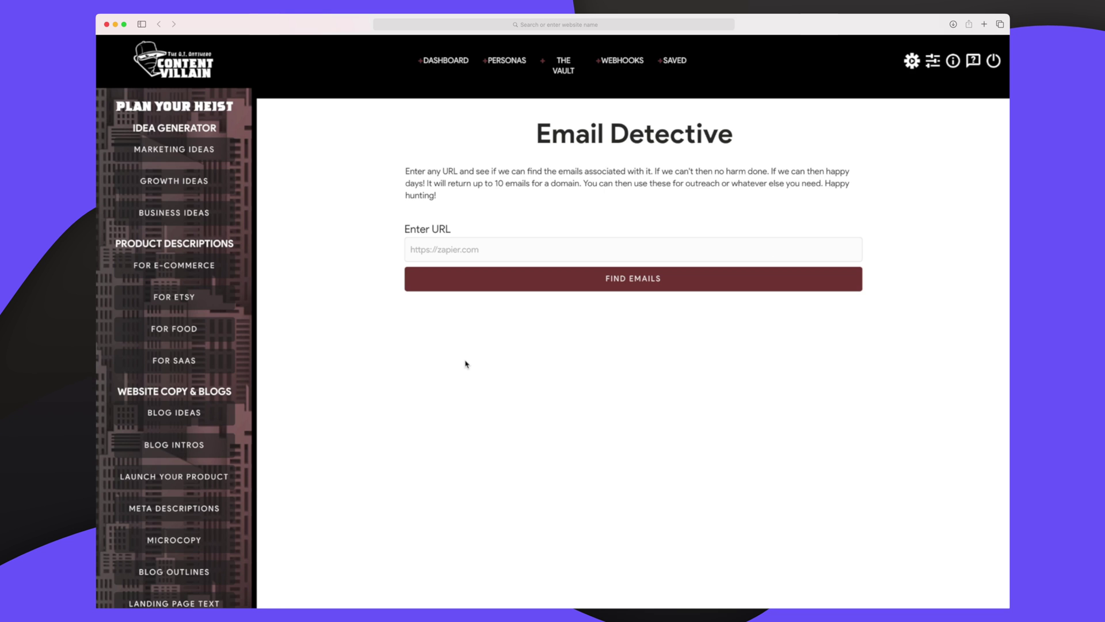
pyautogui.click(468, 227)
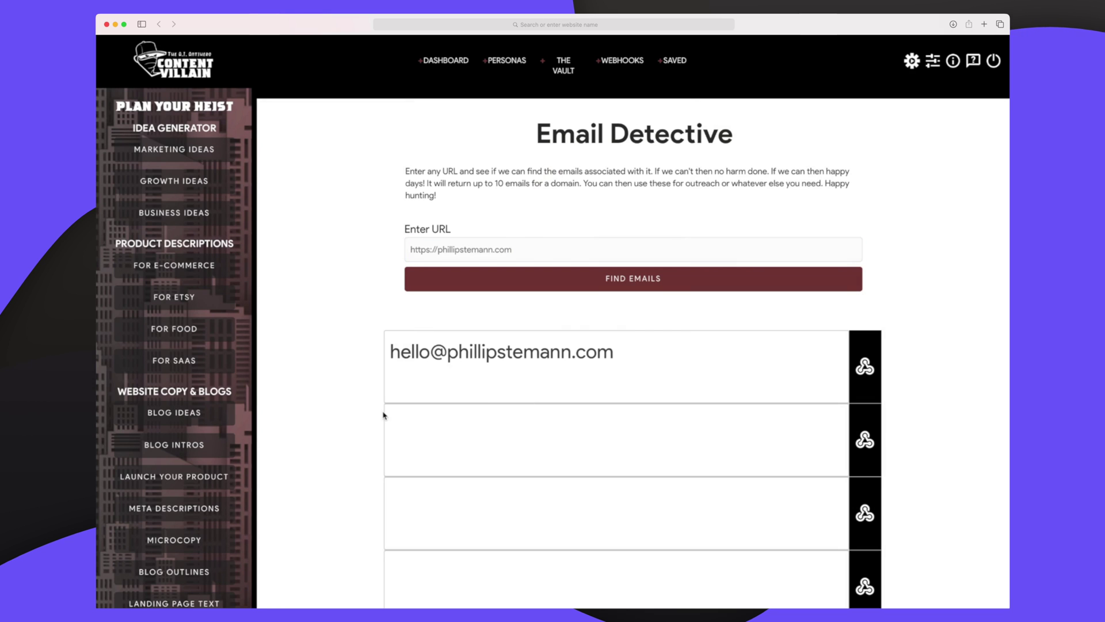
pyautogui.scroll(-2, 384, 415)
pyautogui.moveTo(402, 301); pyautogui.dragTo(415, 301)
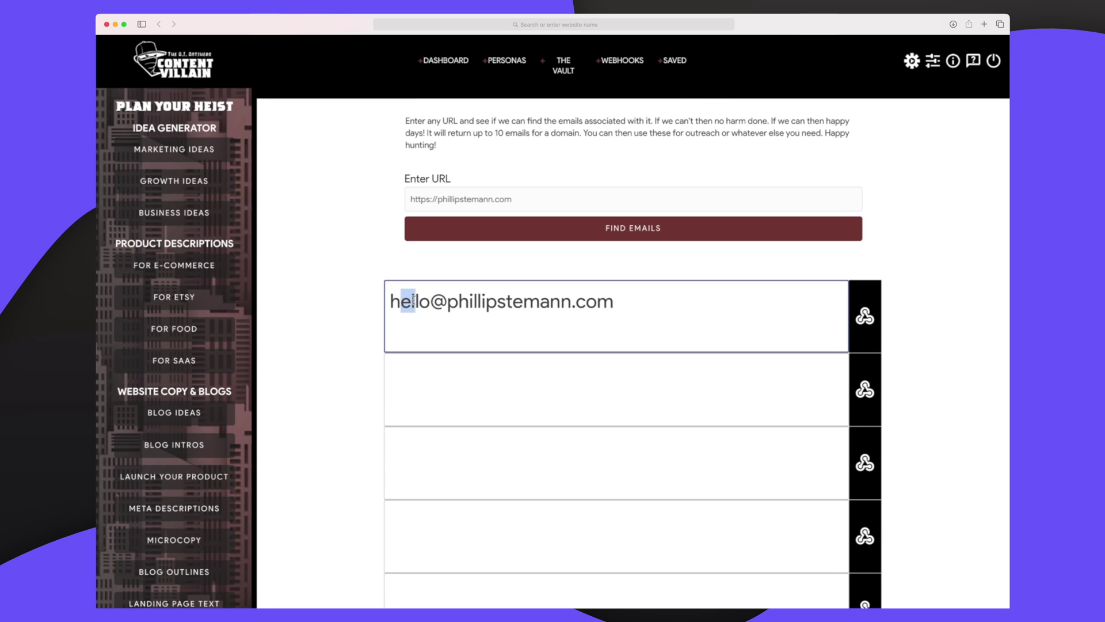
pyautogui.doubleClick(414, 301)
pyautogui.scroll(-10, 576, 291)
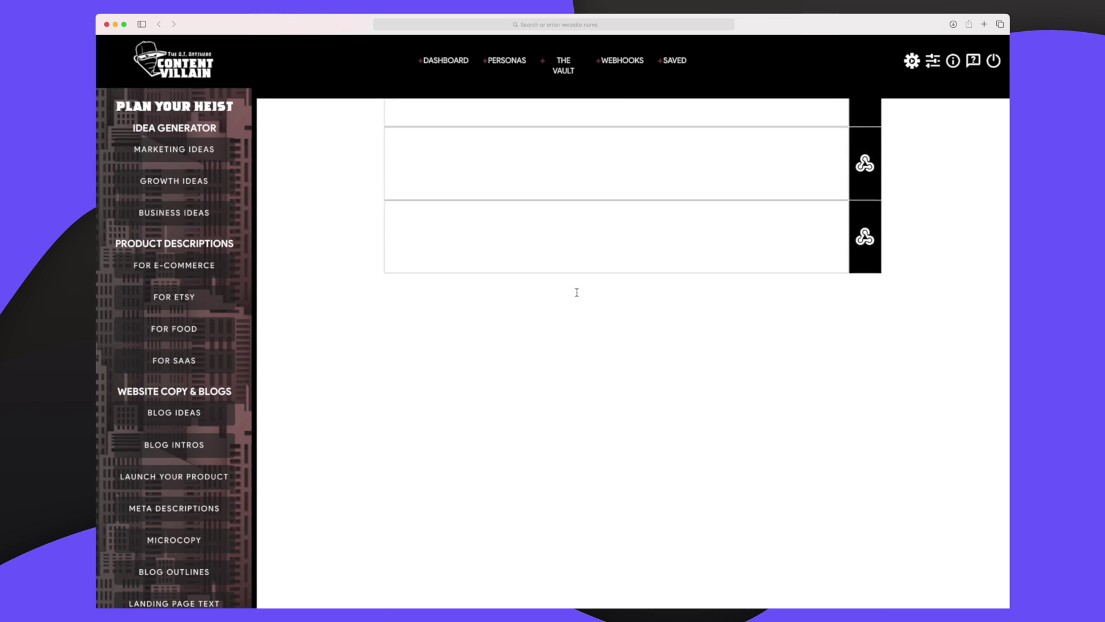
pyautogui.scroll(5, 577, 292)
pyautogui.scroll(5, 577, 293)
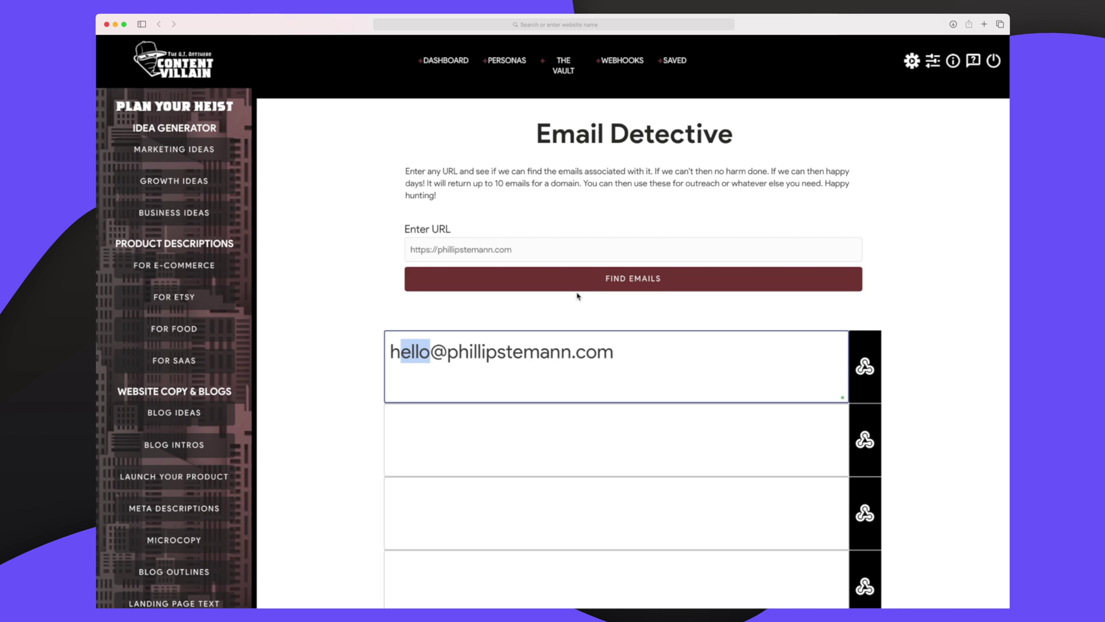
pyautogui.scroll(-3, 577, 295)
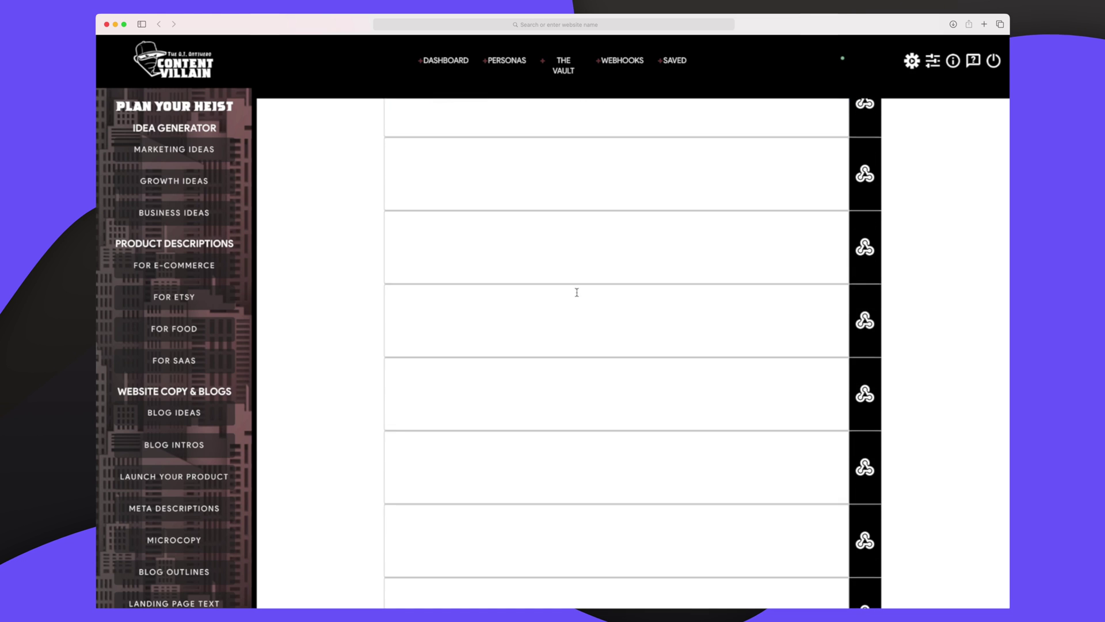
pyautogui.scroll(-1, 577, 292)
pyautogui.scroll(-2, 577, 292)
pyautogui.click(481, 322)
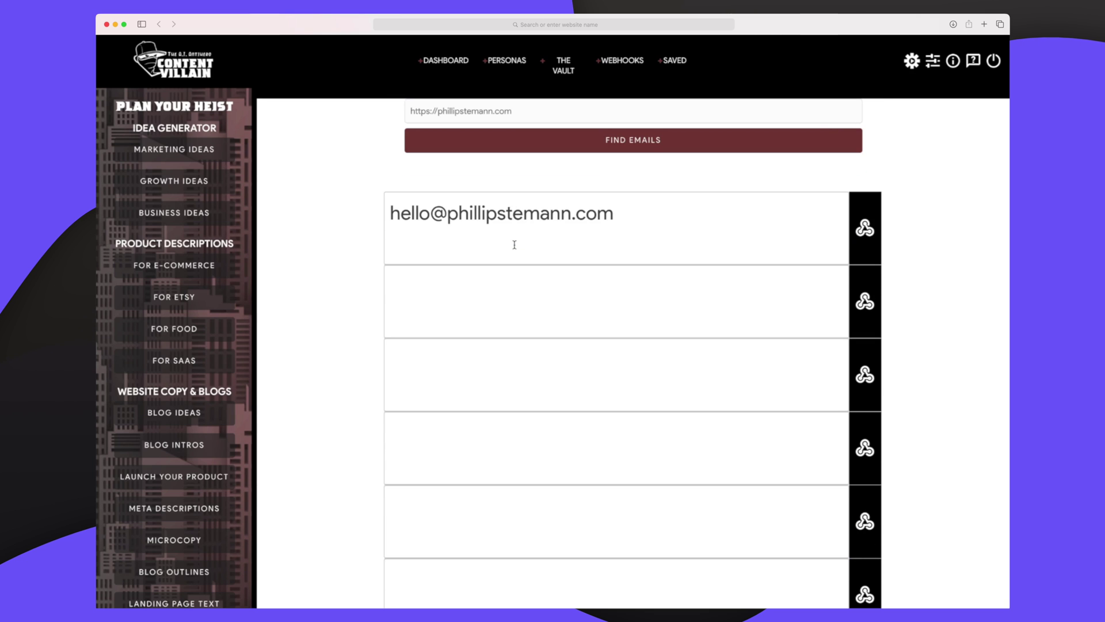
pyautogui.scroll(1, 514, 245)
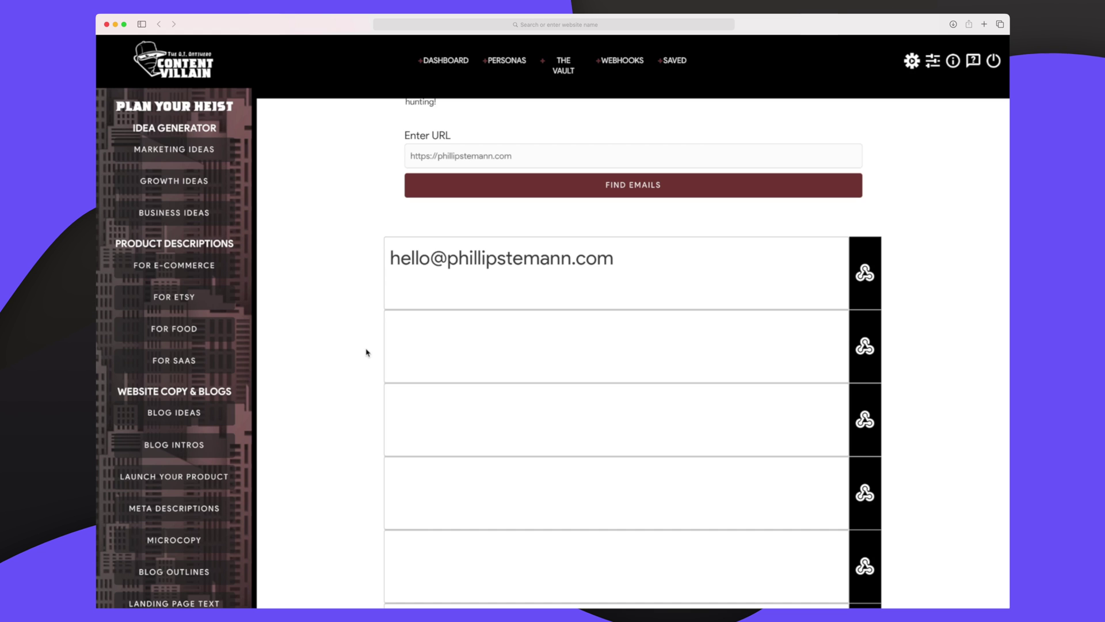
pyautogui.scroll(-3, 228, 364)
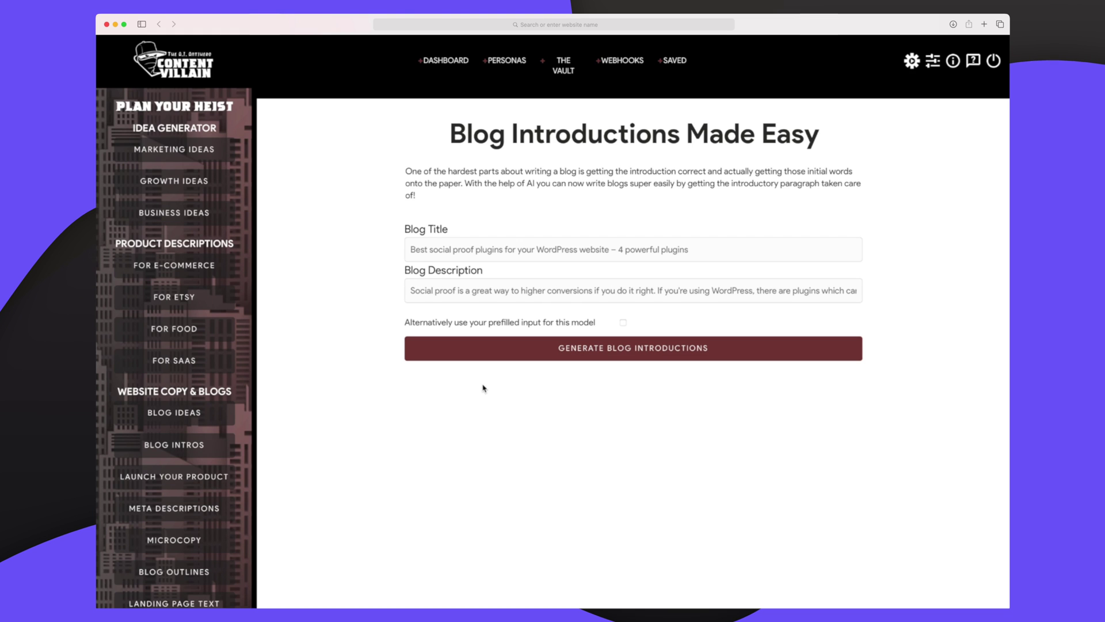
# Step: Generate introductions for the WordPress social proof plugins post from the prefilled title and description
pyautogui.click(655, 350)
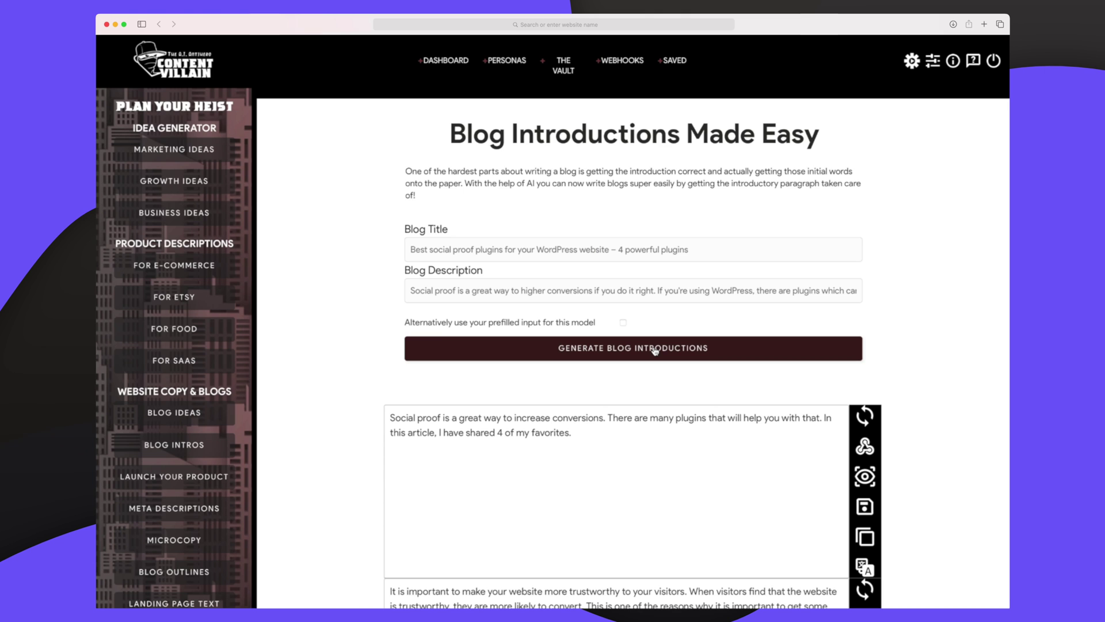
pyautogui.scroll(-3, 654, 350)
pyautogui.scroll(-2, 655, 349)
pyautogui.scroll(-2, 655, 350)
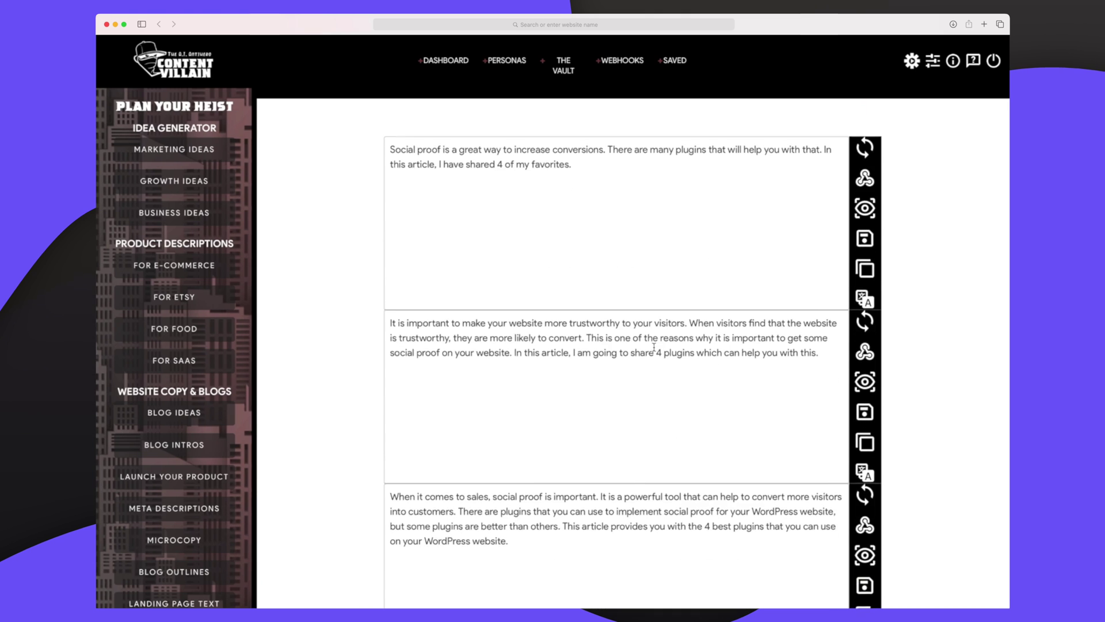
pyautogui.scroll(-2, 653, 348)
pyautogui.scroll(-2, 653, 347)
pyautogui.scroll(-3, 654, 348)
pyautogui.scroll(-2, 654, 349)
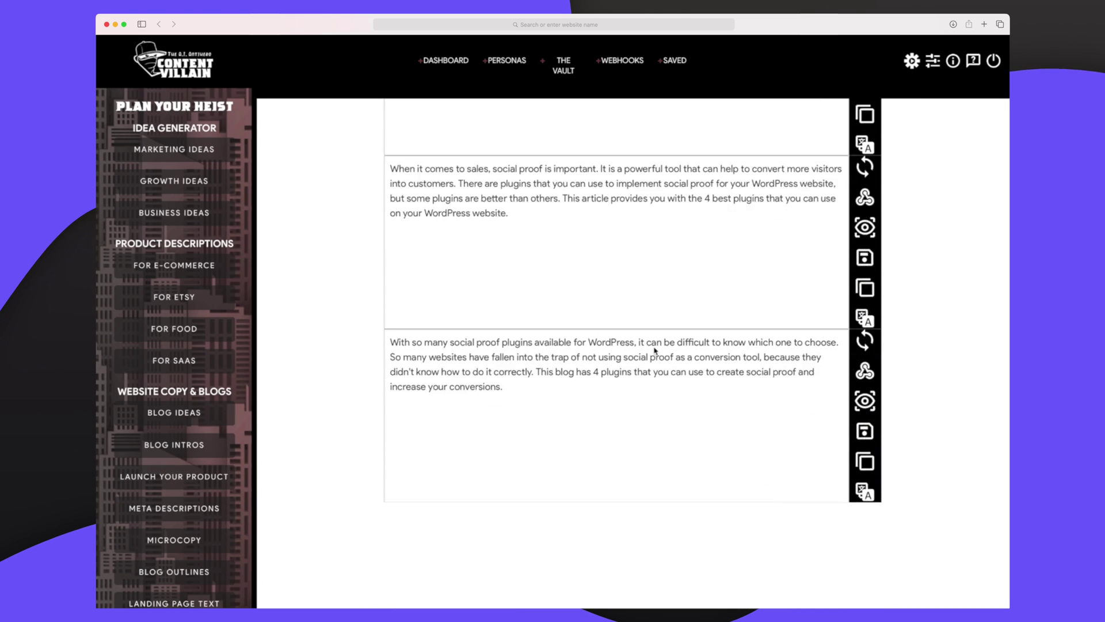
pyautogui.scroll(-1, 655, 350)
pyautogui.scroll(3, 654, 350)
pyautogui.scroll(1, 654, 347)
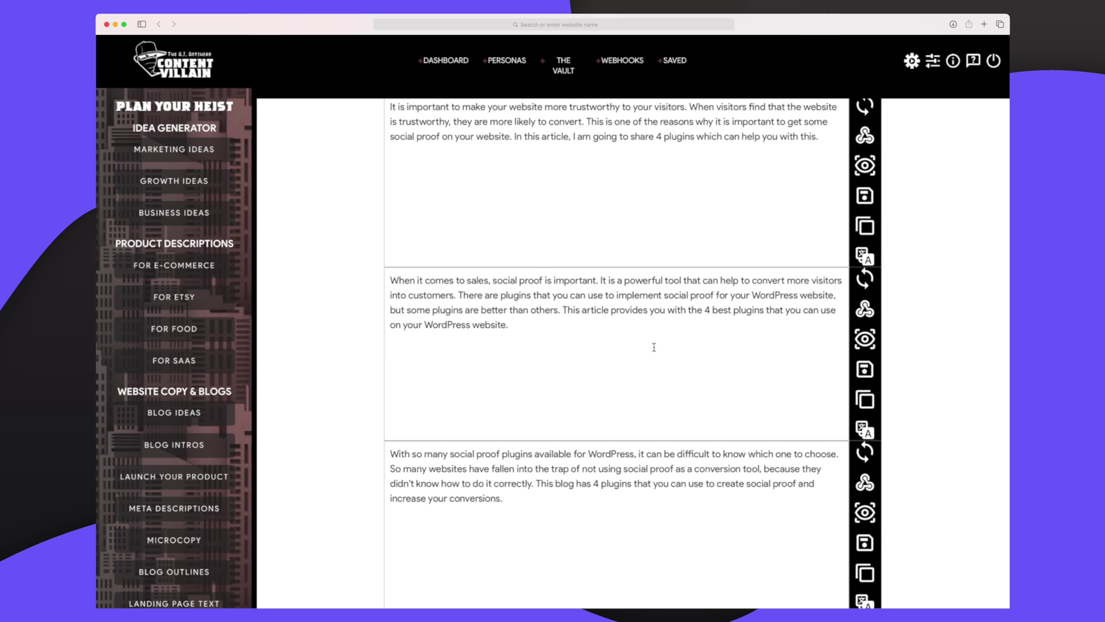
pyautogui.scroll(2, 654, 348)
pyautogui.scroll(3, 654, 348)
pyautogui.scroll(1, 654, 348)
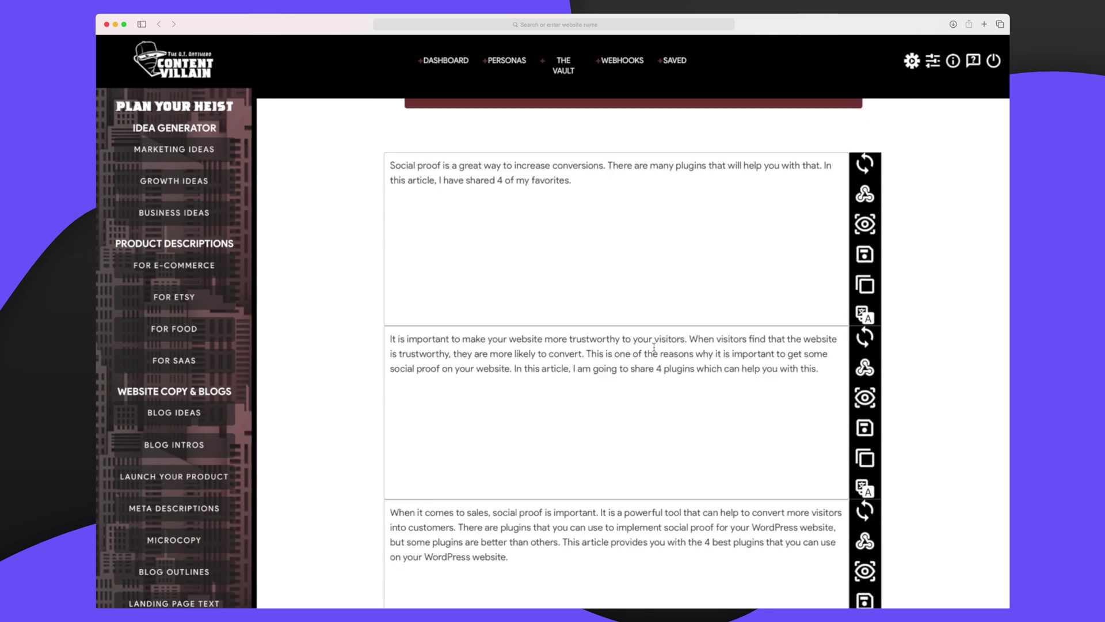
pyautogui.scroll(-4, 653, 348)
pyautogui.scroll(-1, 654, 347)
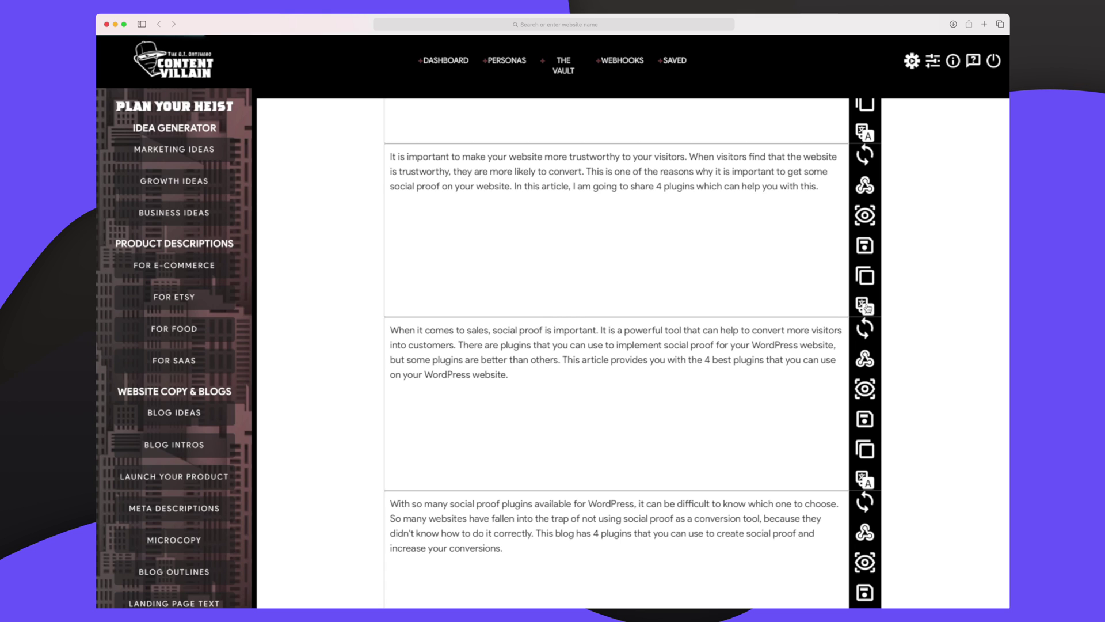
pyautogui.scroll(1, 867, 308)
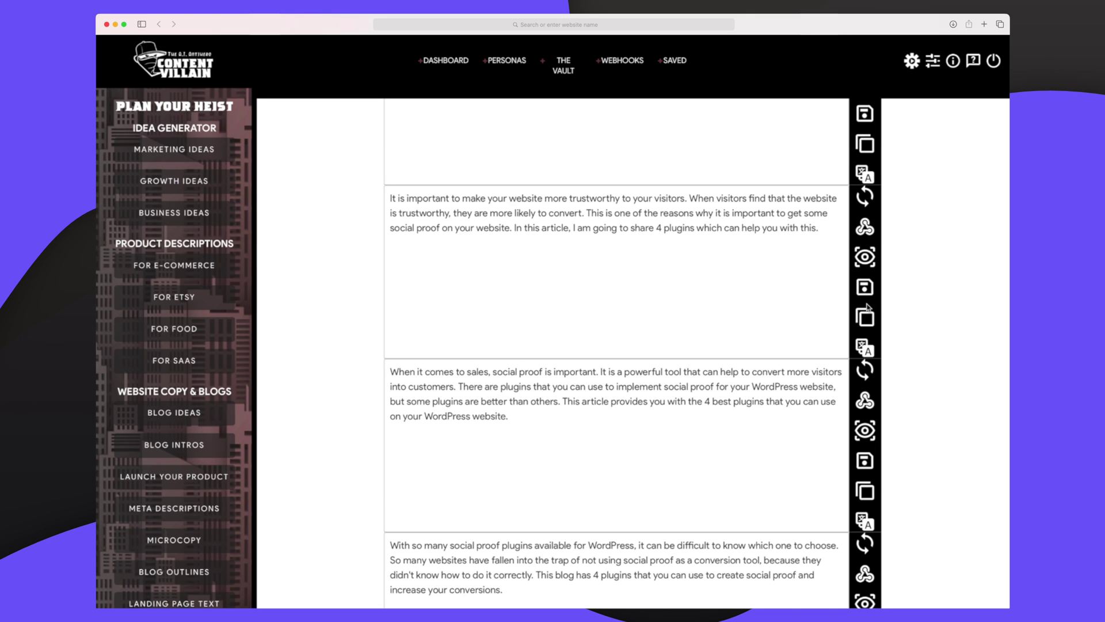
pyautogui.scroll(2, 765, 350)
pyautogui.scroll(2, 682, 389)
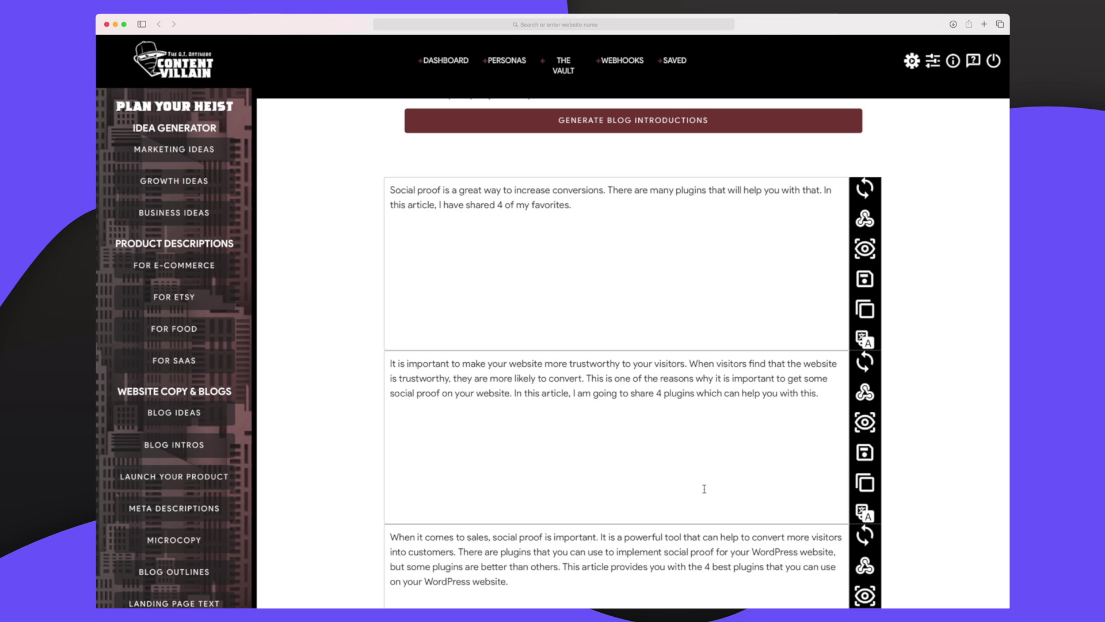
pyautogui.scroll(-3, 704, 489)
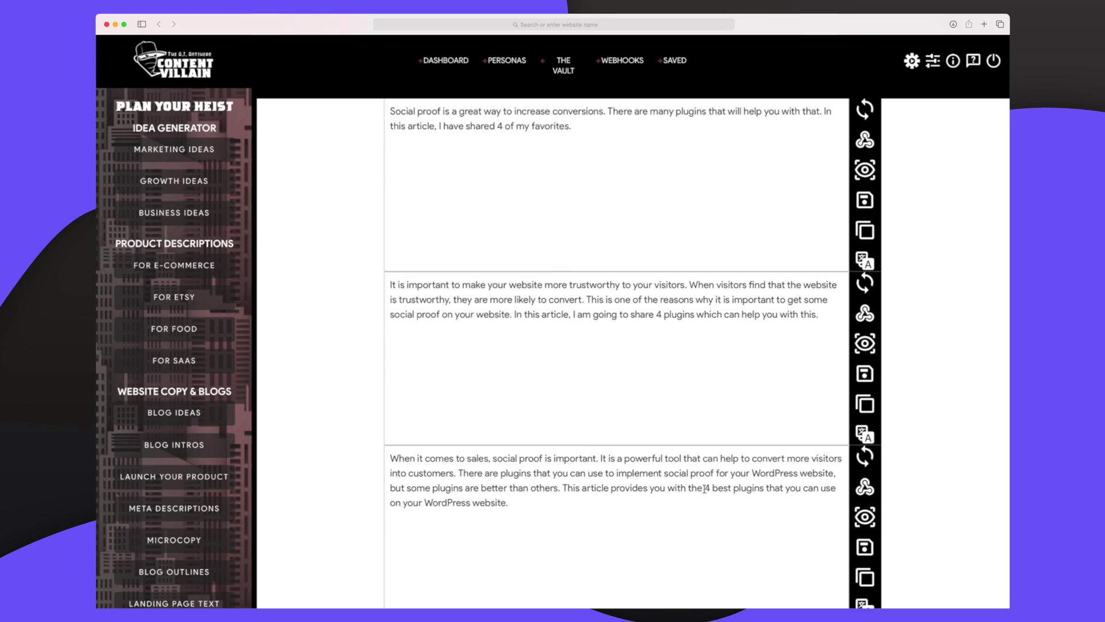
pyautogui.scroll(-2, 227, 443)
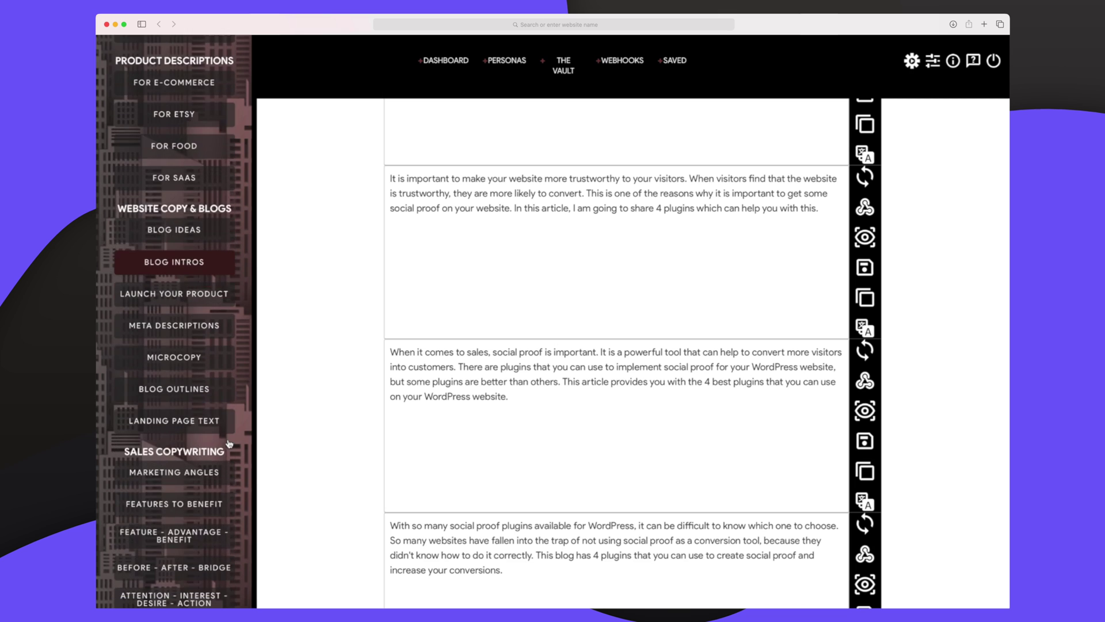
pyautogui.scroll(-2, 228, 444)
pyautogui.scroll(-2, 229, 444)
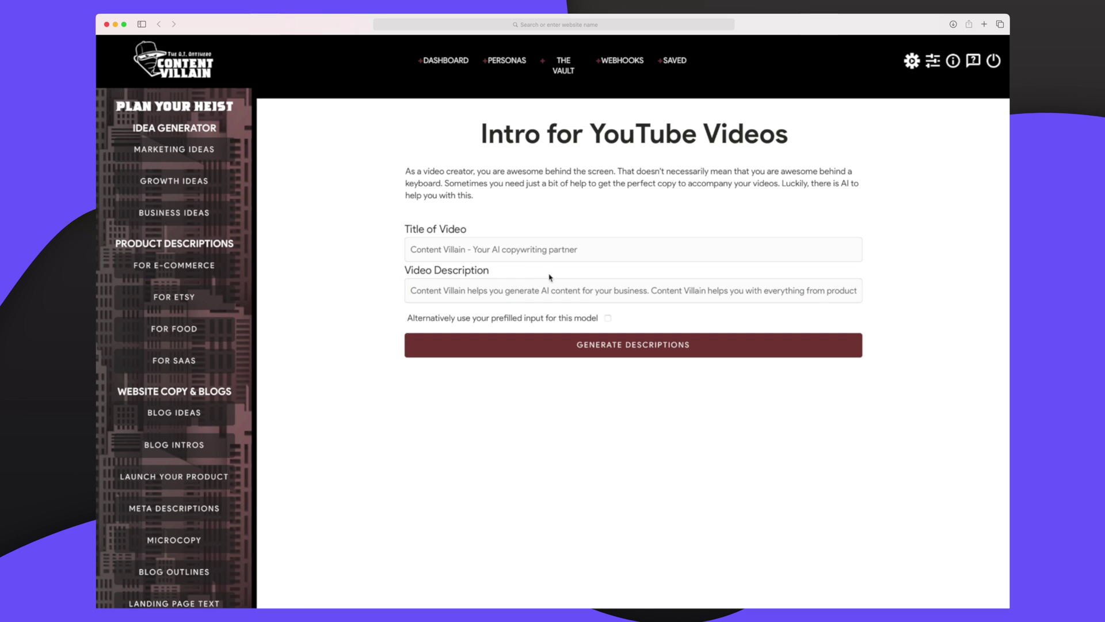
# Step: Generate YouTube video descriptions for the Active Campaign email-marketing video
pyautogui.click(646, 346)
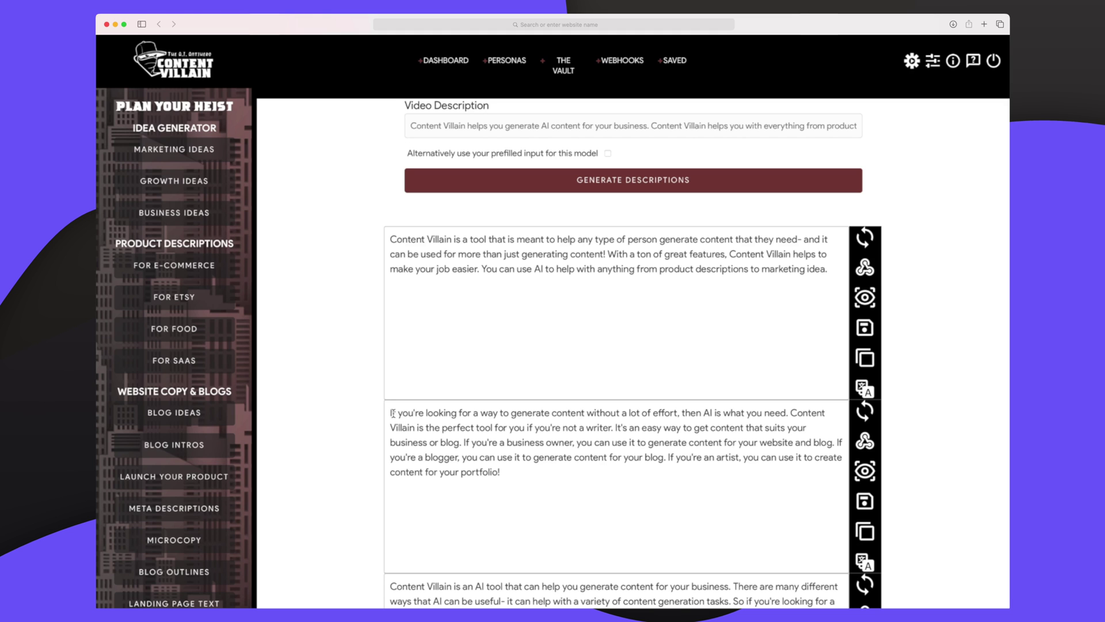
pyautogui.scroll(-3, 673, 412)
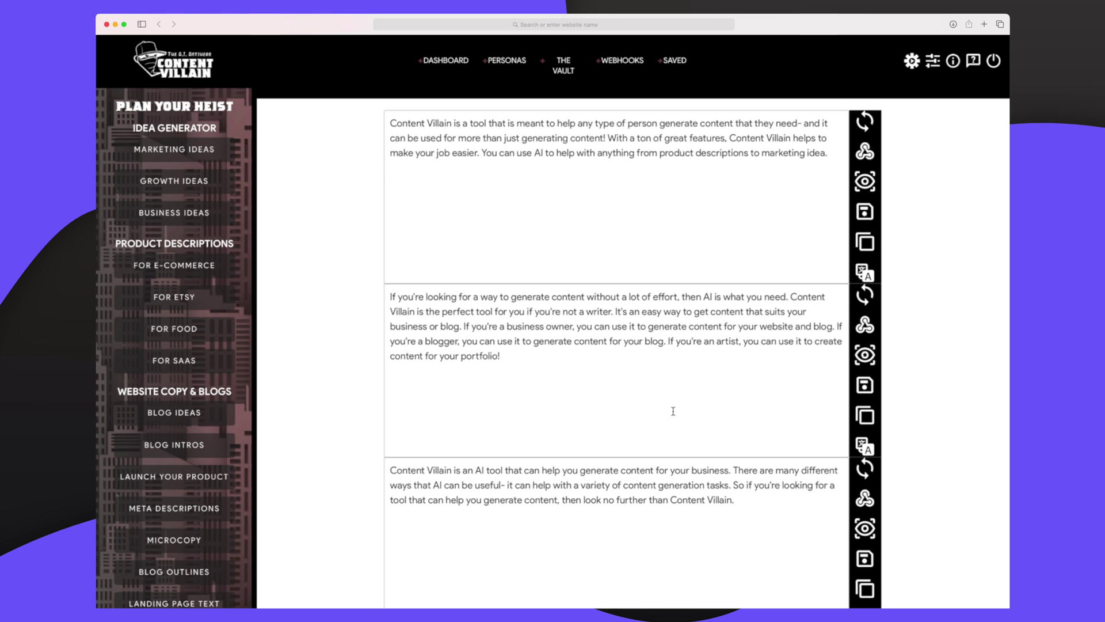
pyautogui.scroll(-5, 673, 411)
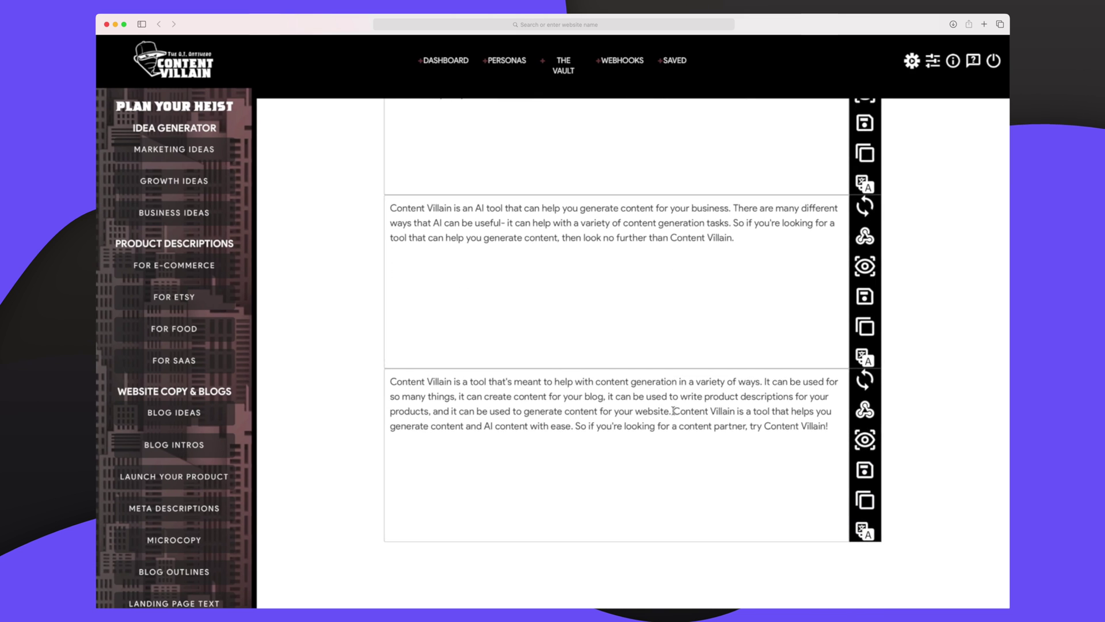
pyautogui.scroll(5, 672, 412)
pyautogui.scroll(2, 673, 411)
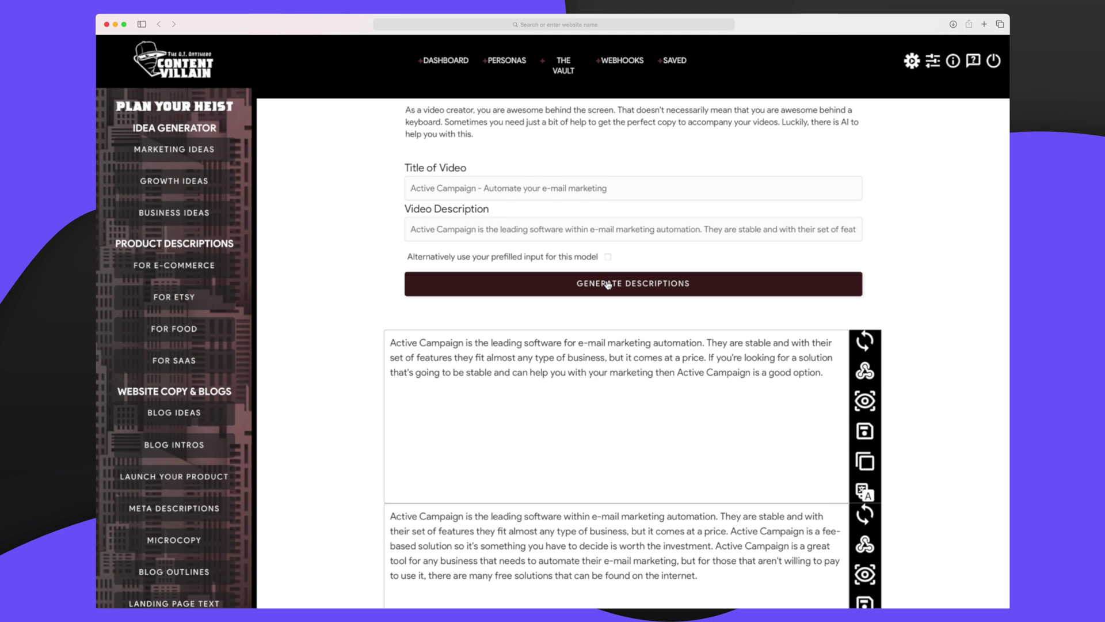
pyautogui.scroll(-2, 613, 345)
pyautogui.scroll(-2, 614, 352)
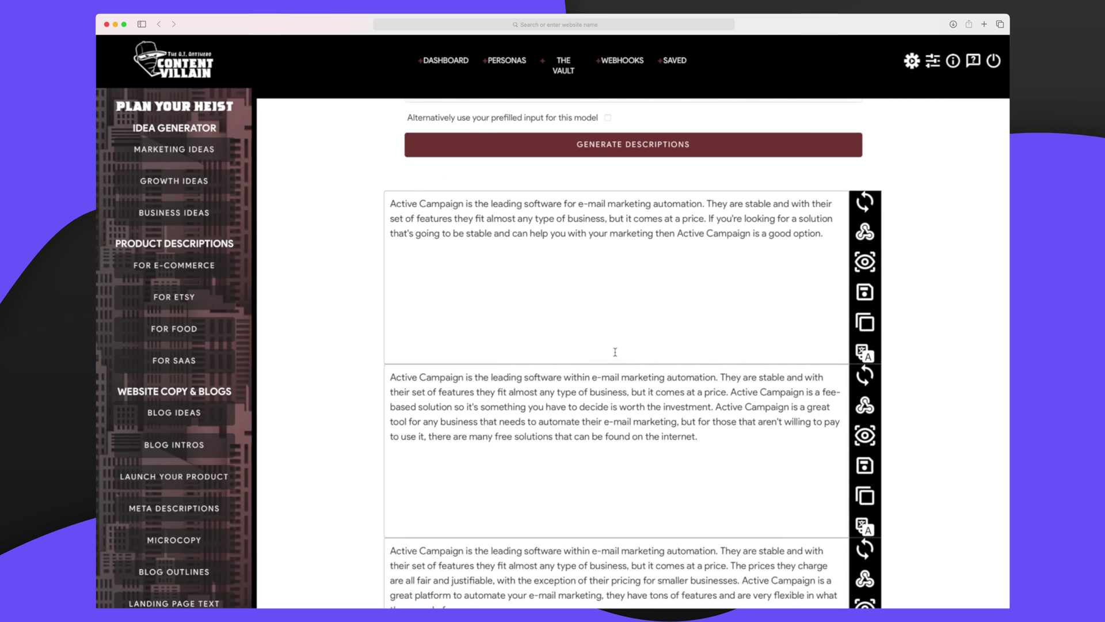
pyautogui.scroll(-1, 615, 352)
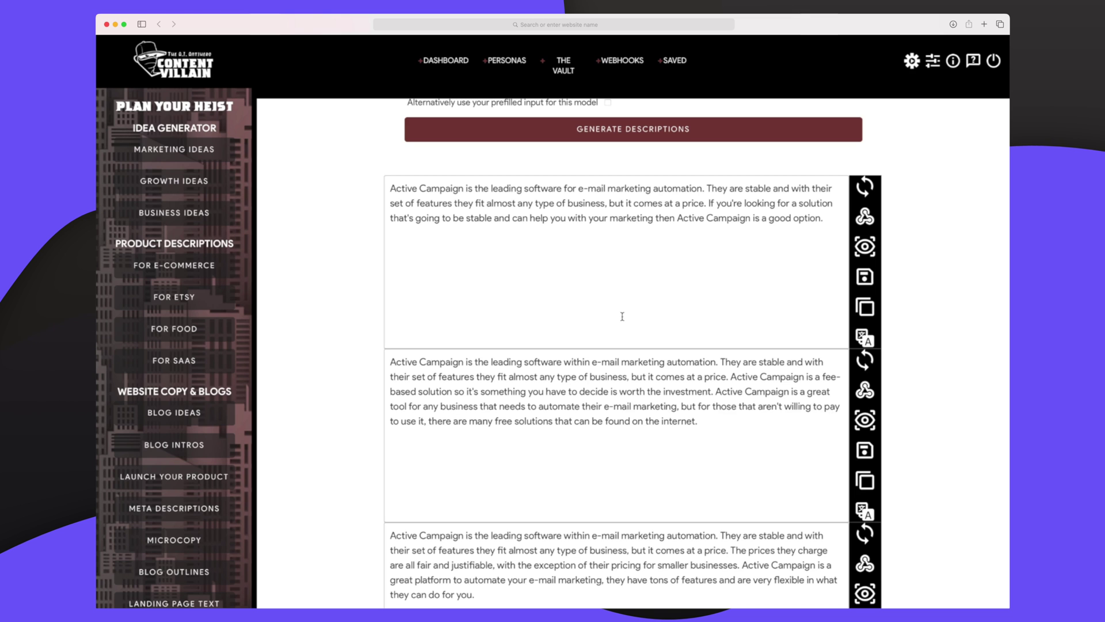
pyautogui.scroll(-2, 621, 317)
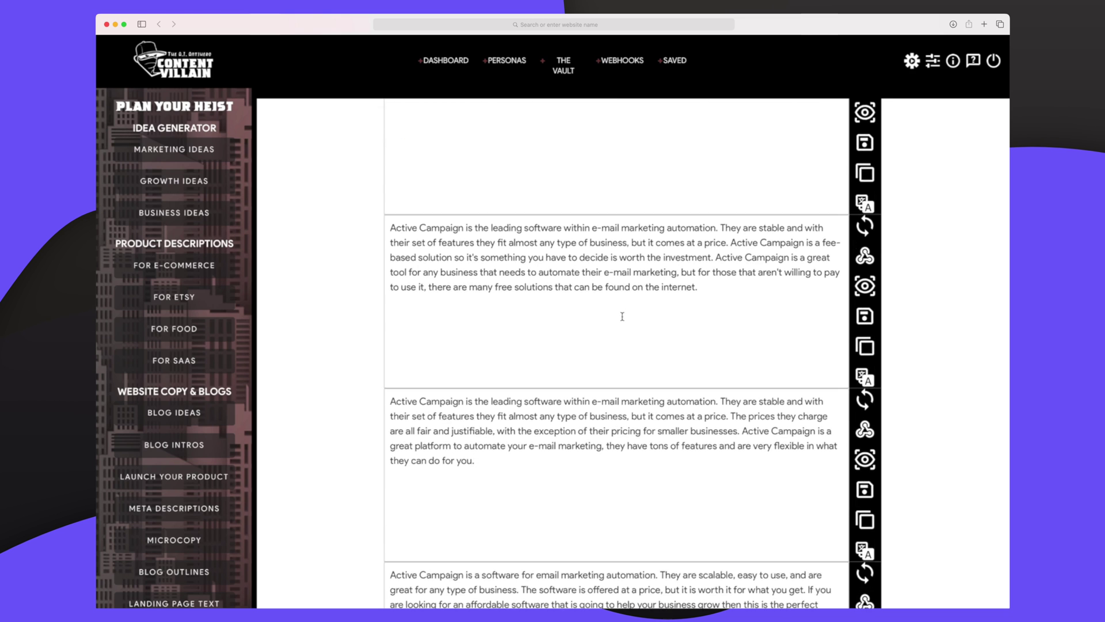
pyautogui.scroll(-2, 623, 316)
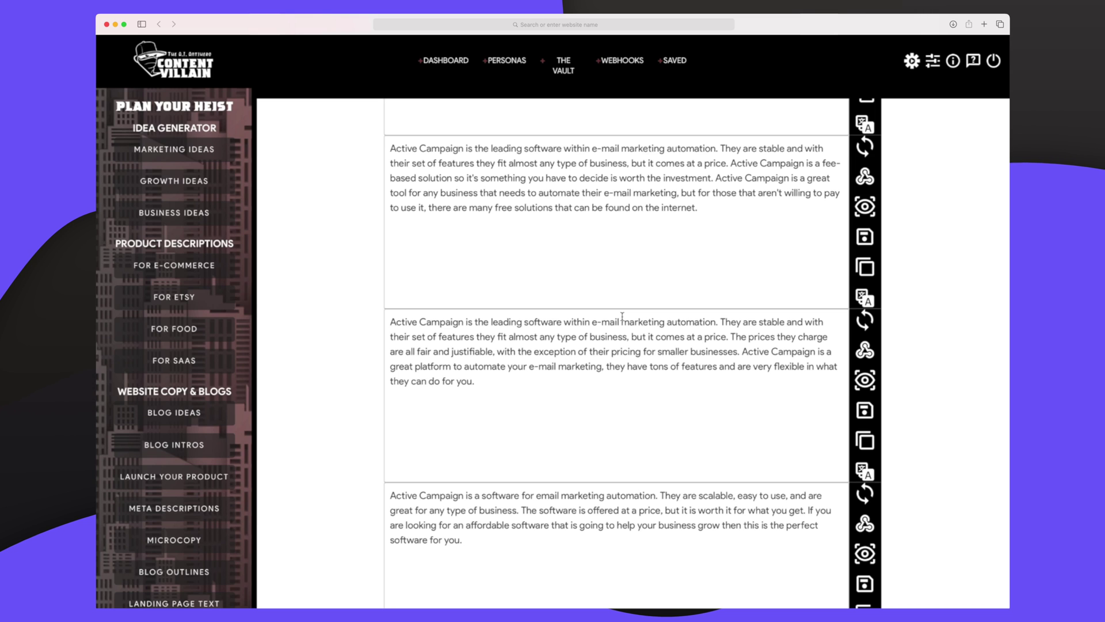
pyautogui.scroll(-3, 623, 317)
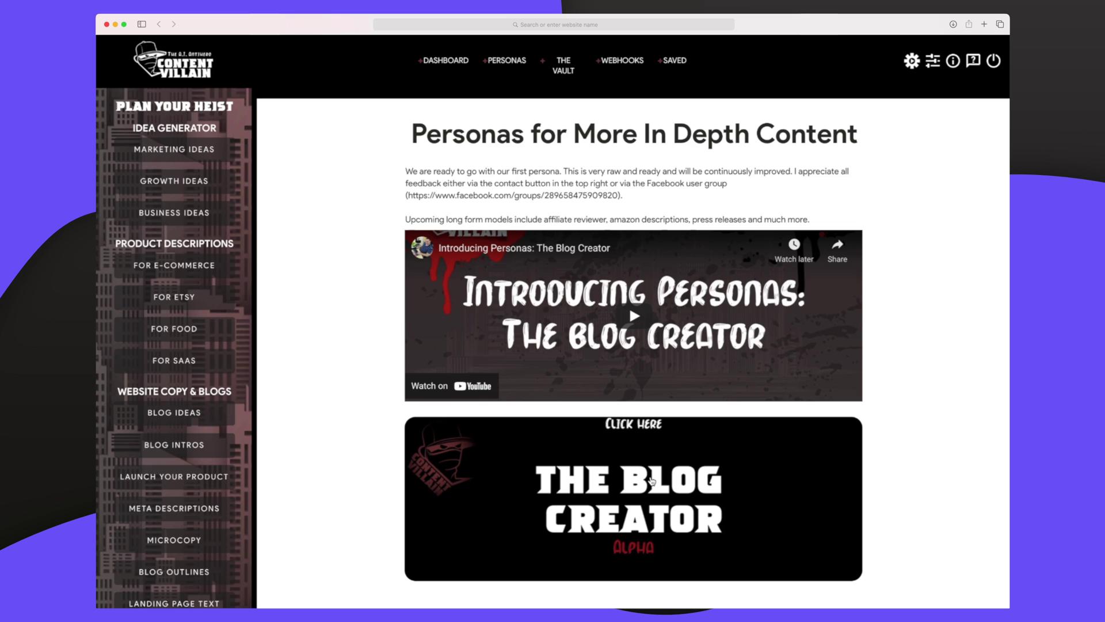
# Step: Open the Blog Creator persona with the social proof plugins title and description
pyautogui.click(651, 480)
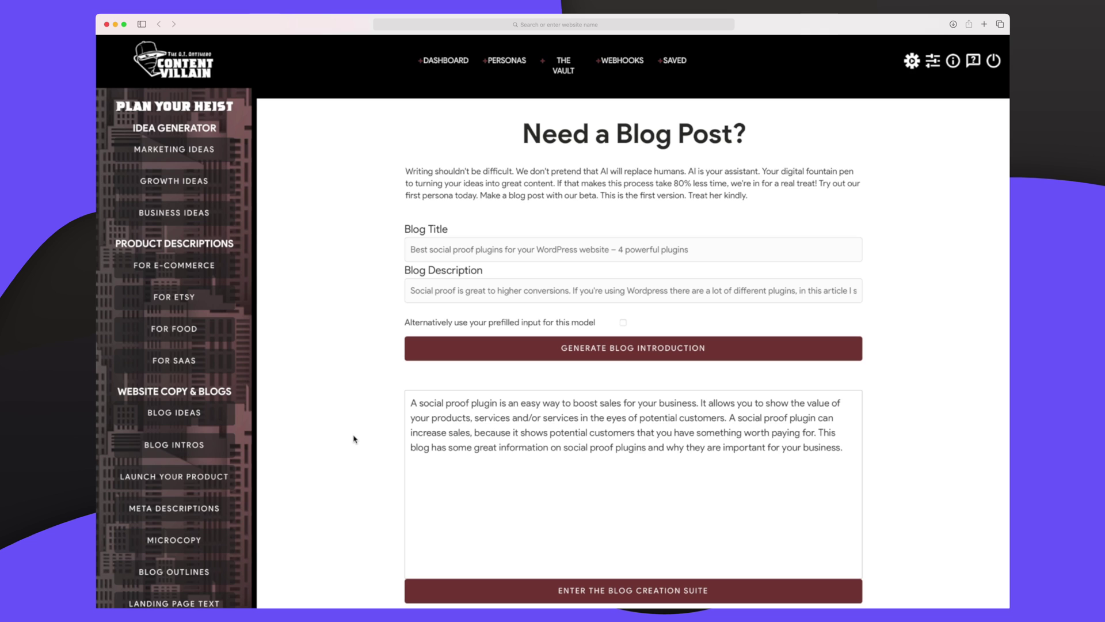
pyautogui.scroll(-2, 355, 439)
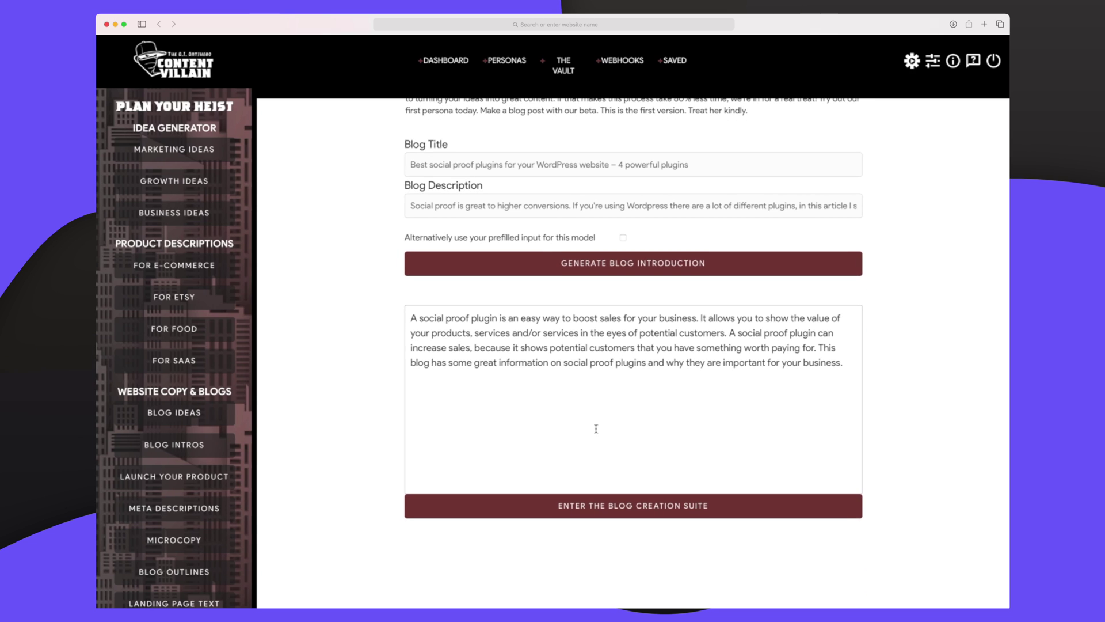
pyautogui.scroll(-1, 622, 434)
# Step: Load the 71-word social proof intro into the editor, add two blank lines, and open Add Section
pyautogui.click(645, 472)
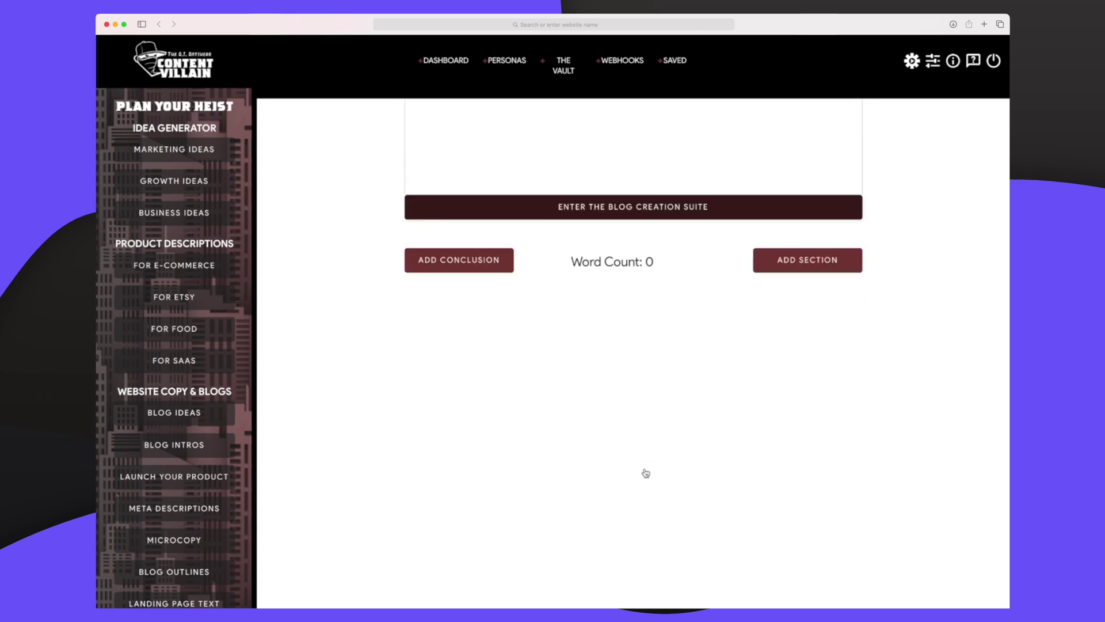
pyautogui.scroll(2, 644, 468)
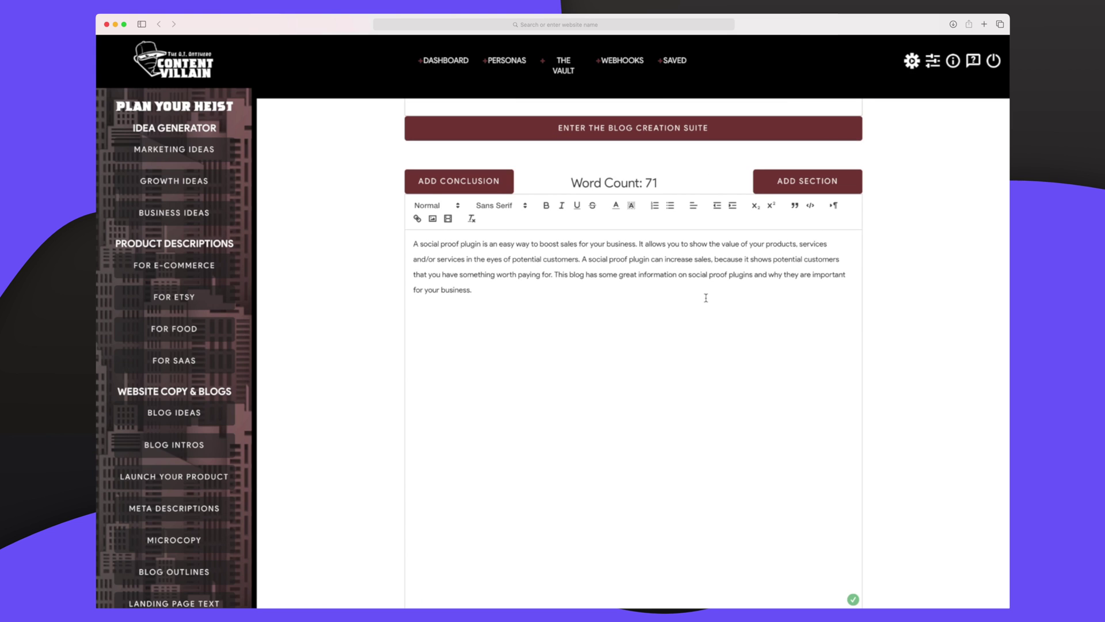
pyautogui.click(486, 284)
pyautogui.press('Return')
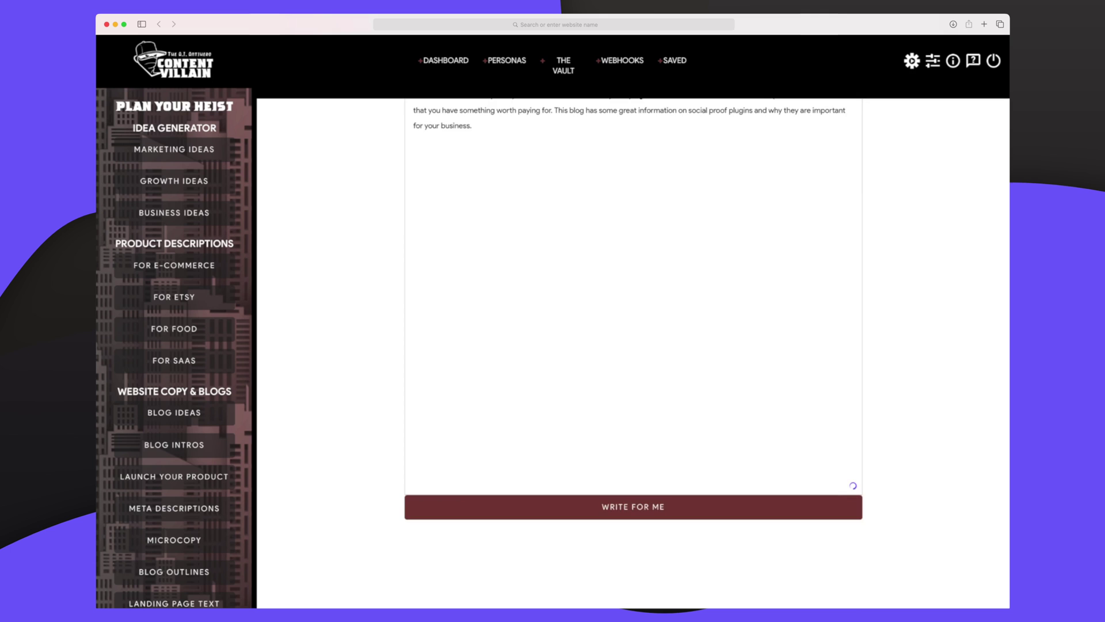
pyautogui.press('Return')
pyautogui.scroll(4, 633, 345)
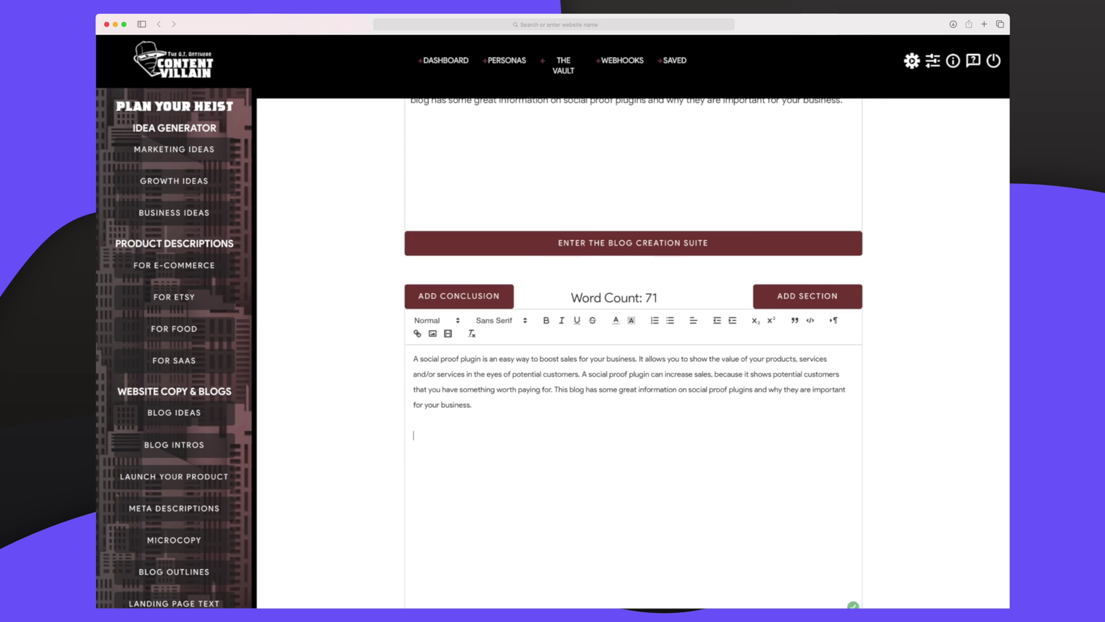
pyautogui.click(788, 296)
pyautogui.scroll(-3, 633, 346)
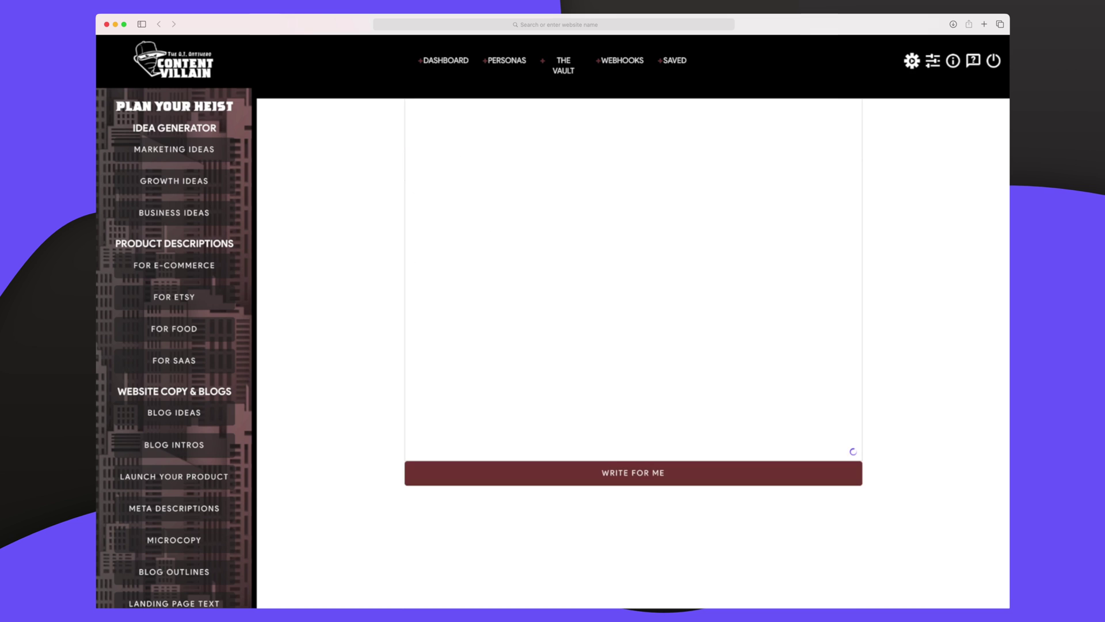
pyautogui.scroll(3, 633, 346)
pyautogui.scroll(-5, 633, 346)
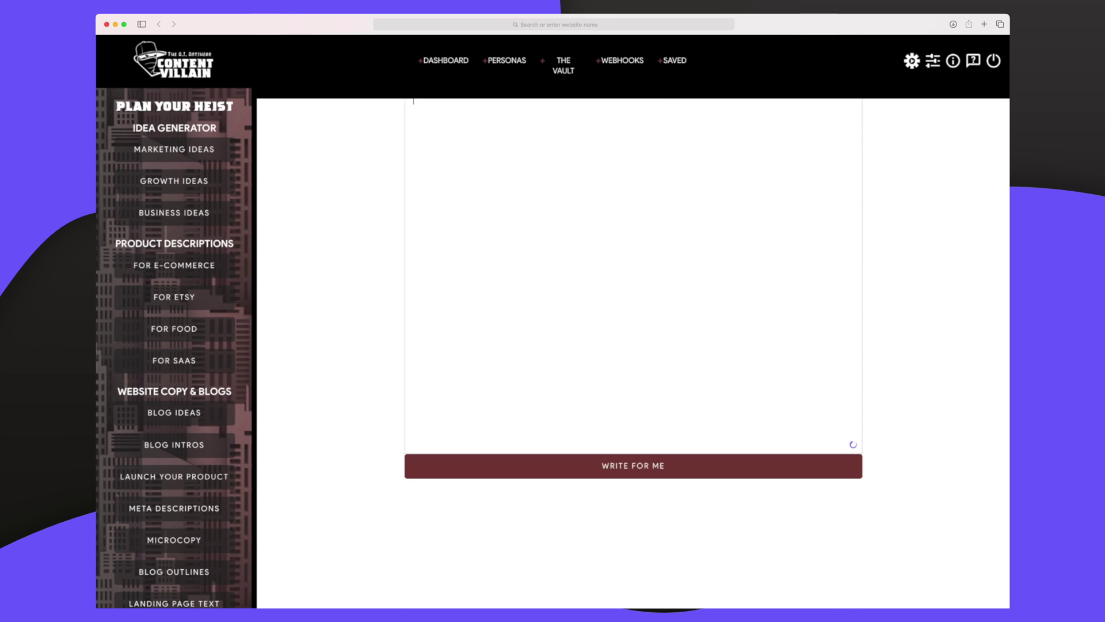
pyautogui.scroll(6, 633, 346)
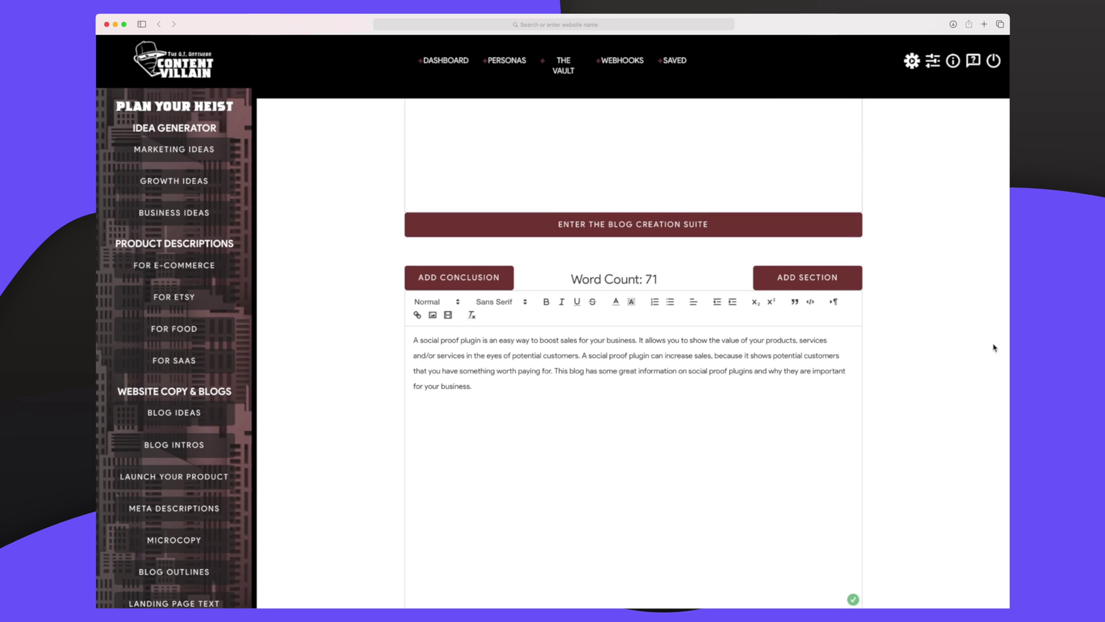
pyautogui.click(835, 279)
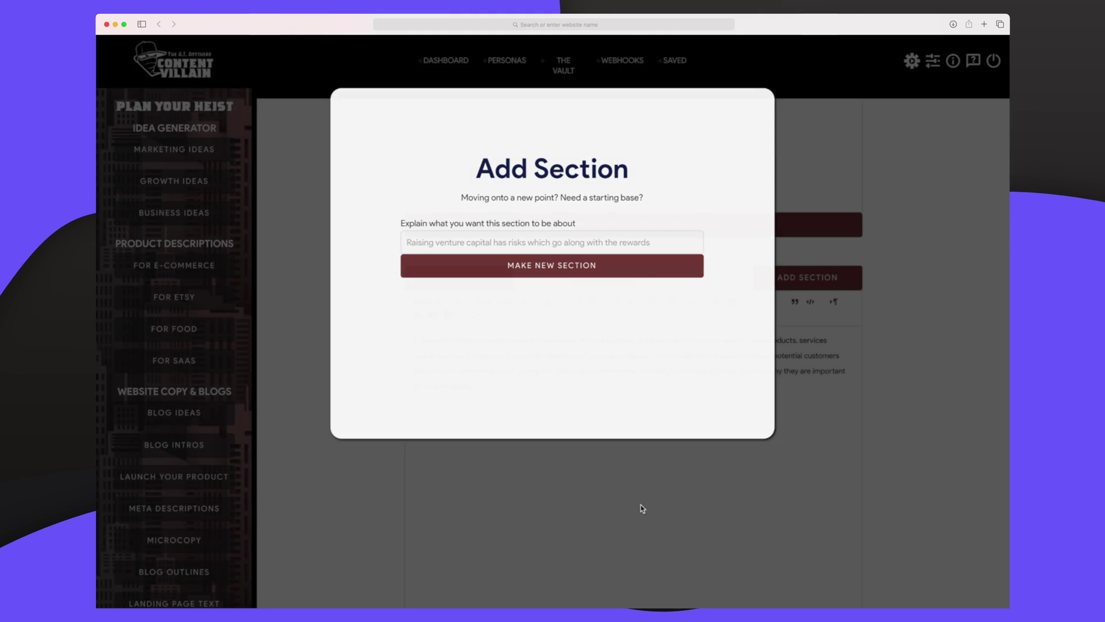
pyautogui.click(641, 505)
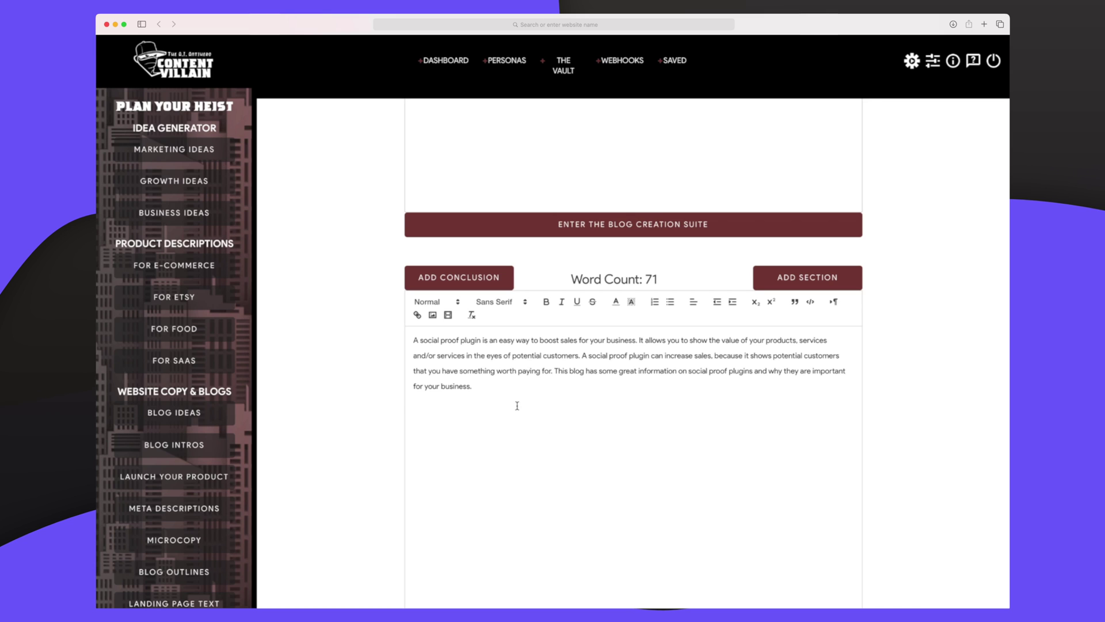
pyautogui.moveTo(500, 390); pyautogui.dragTo(362, 277)
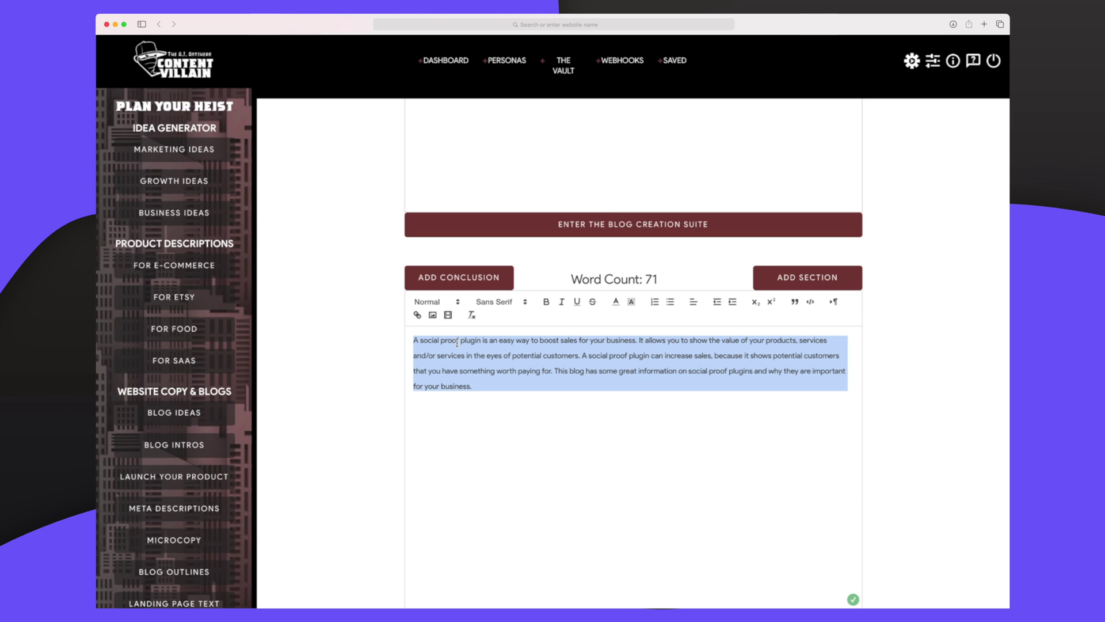
pyautogui.click(580, 458)
pyautogui.click(820, 277)
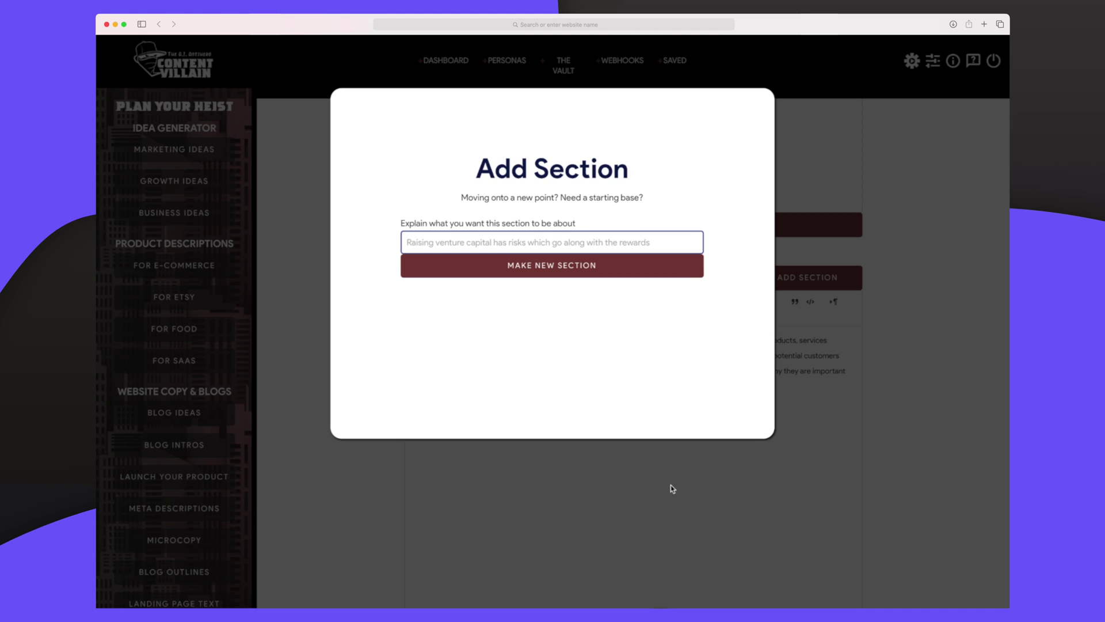
pyautogui.click(672, 488)
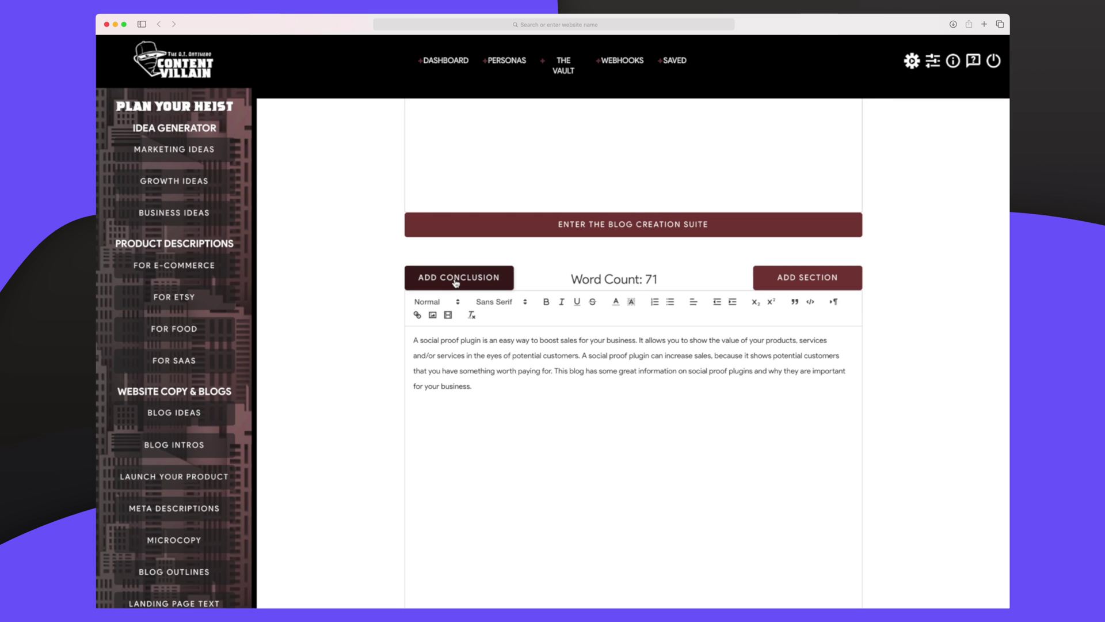
# Step: Fill in the conclusion's summary, main points and newsletter call to action, then generate it
pyautogui.click(455, 282)
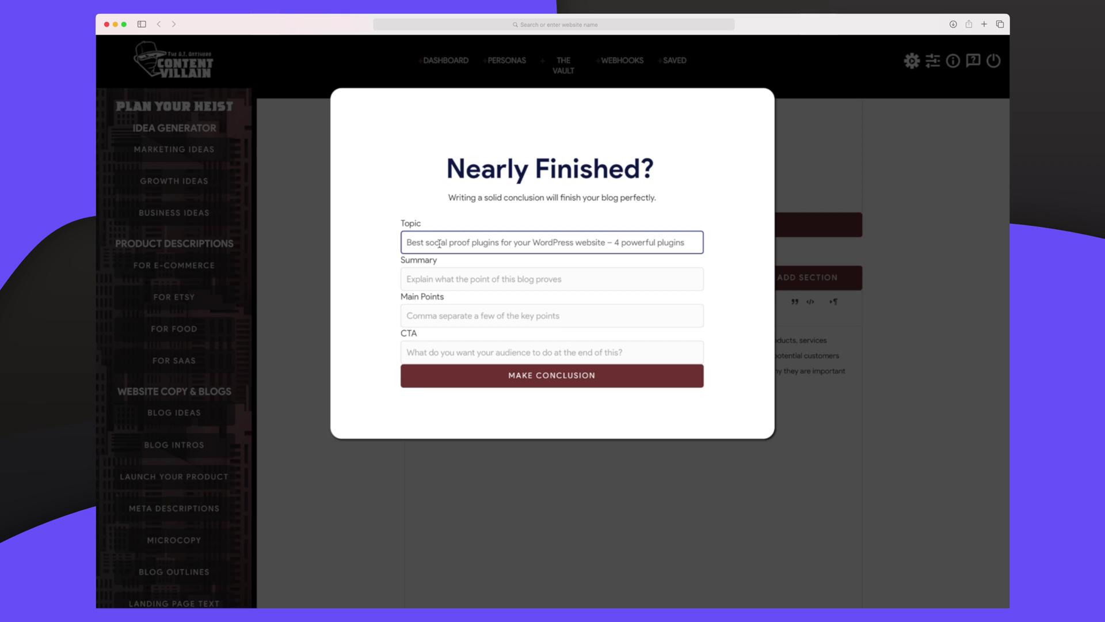
pyautogui.click(431, 276)
pyautogui.write('If you want to know more, please sign up for the newsletter')
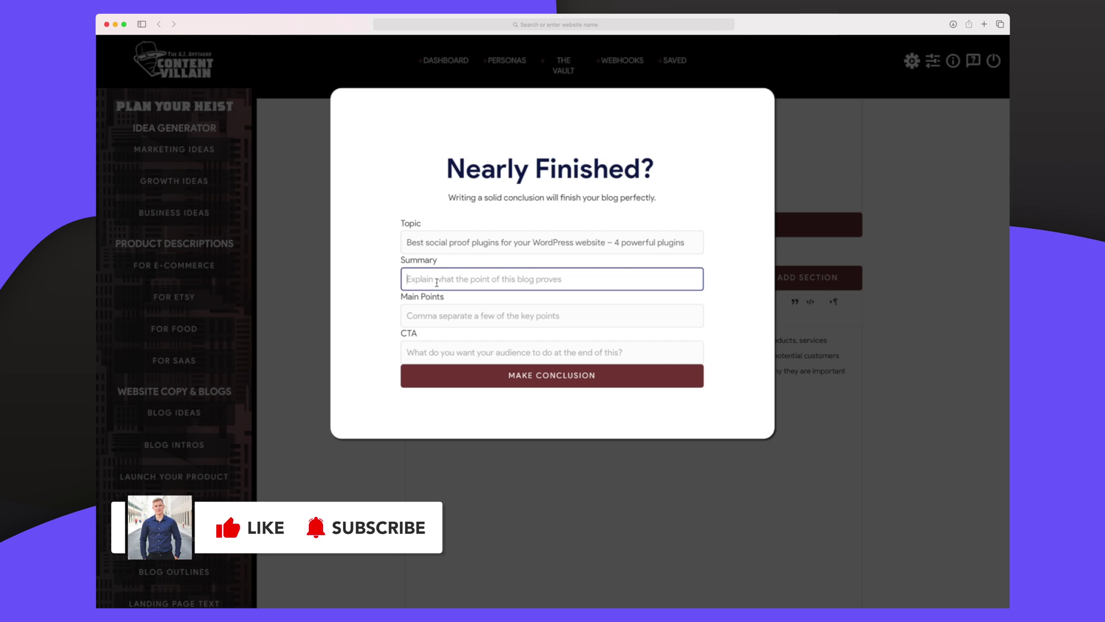
pyautogui.click(517, 375)
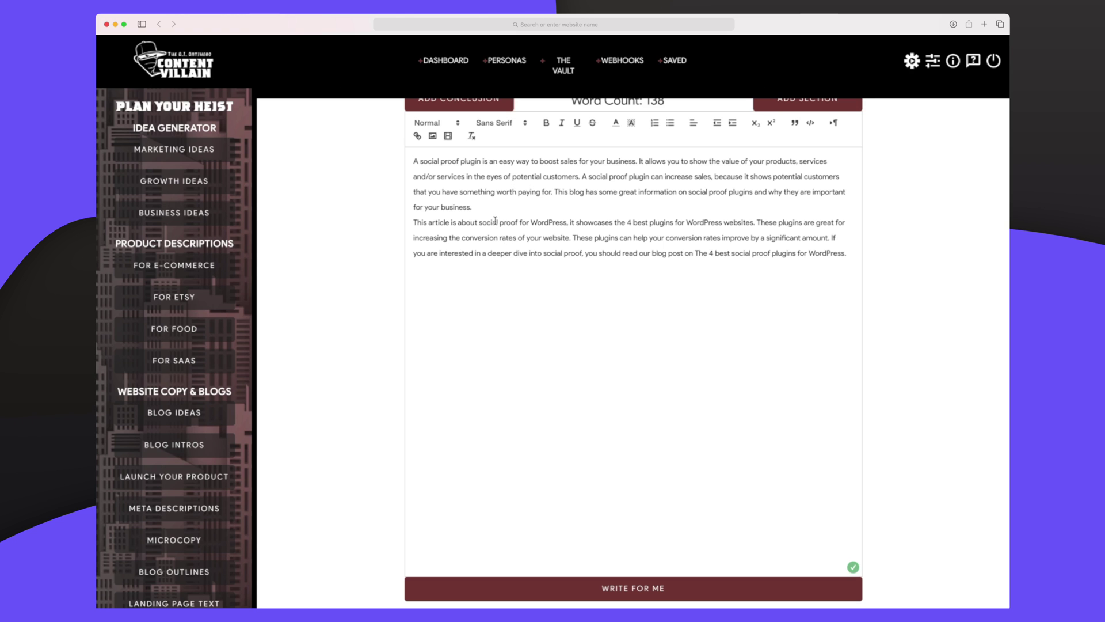
# Step: Separate the conclusion from the introduction with a blank line
pyautogui.click(488, 208)
pyautogui.press('Return')
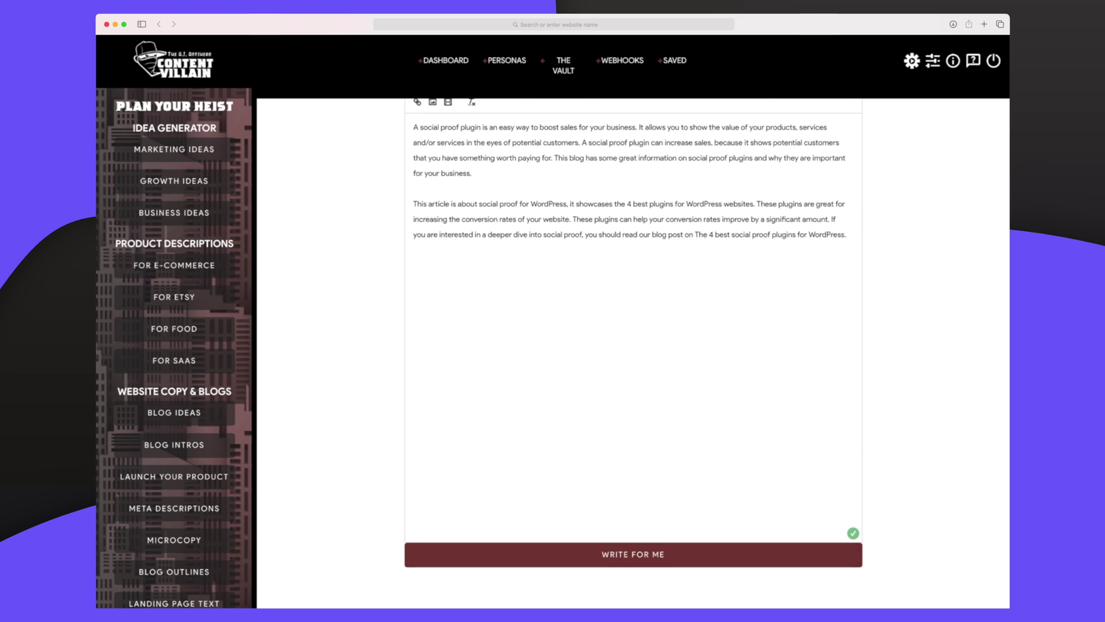
pyautogui.moveTo(420, 204); pyautogui.dragTo(573, 219)
pyautogui.click(602, 226)
pyautogui.scroll(1, 445, 250)
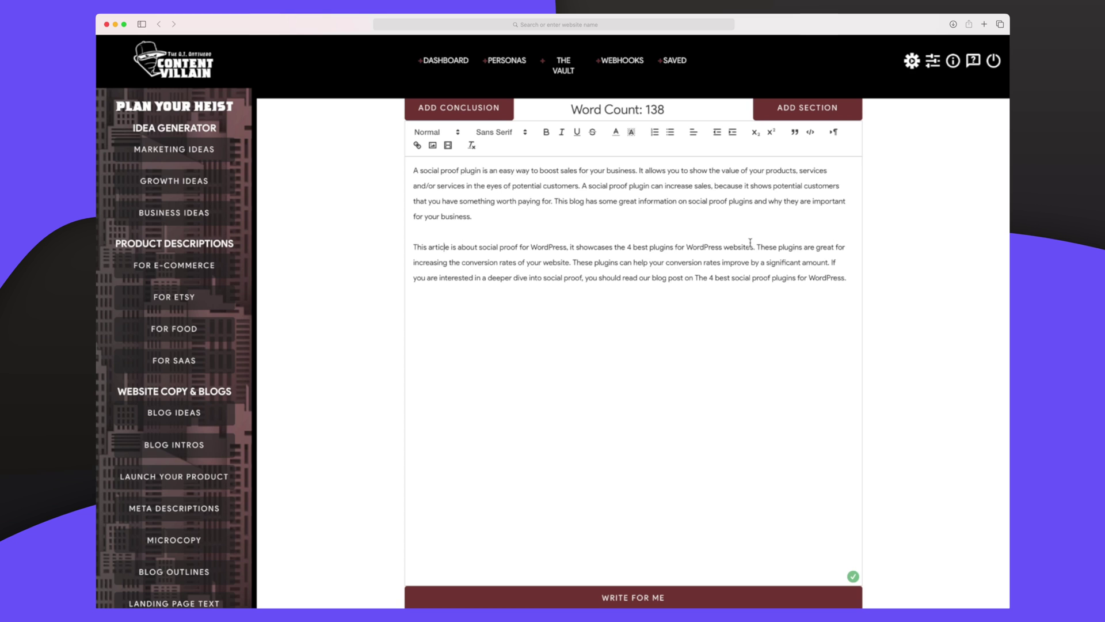
# Step: Select the conclusion from 'These plugins' onward and request more text with Write For Me
pyautogui.moveTo(751, 248); pyautogui.dragTo(785, 285)
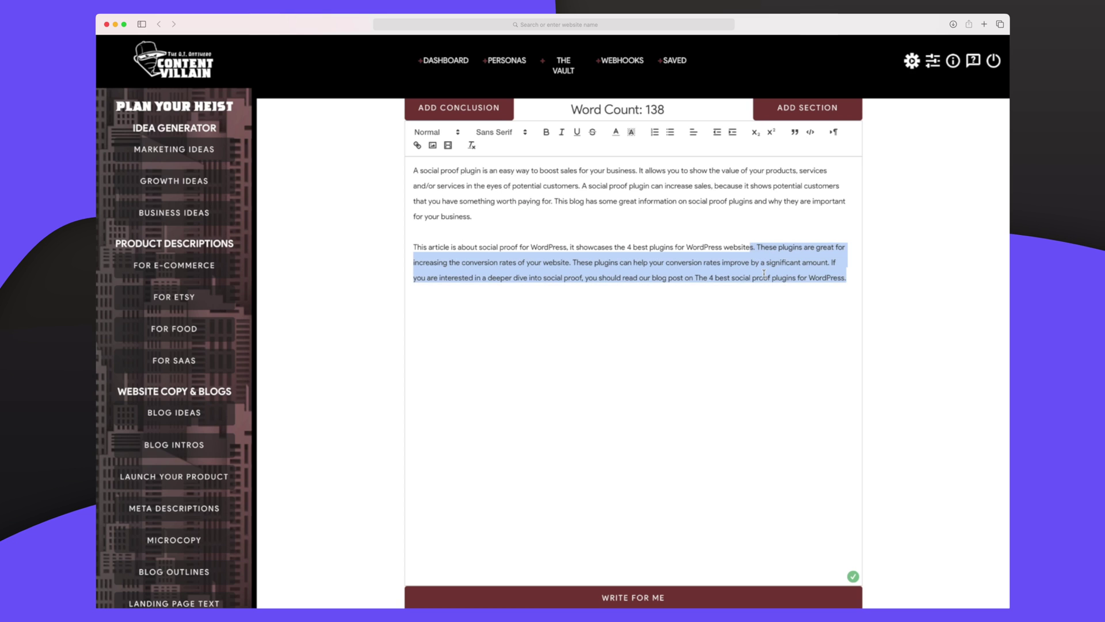
pyautogui.click(657, 584)
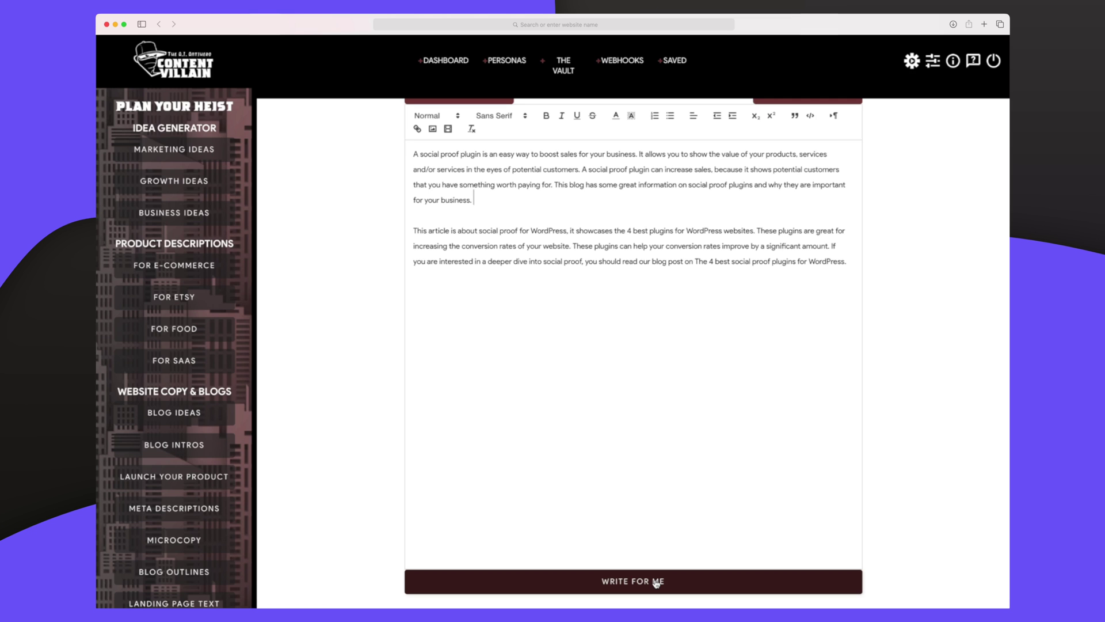
pyautogui.click(656, 584)
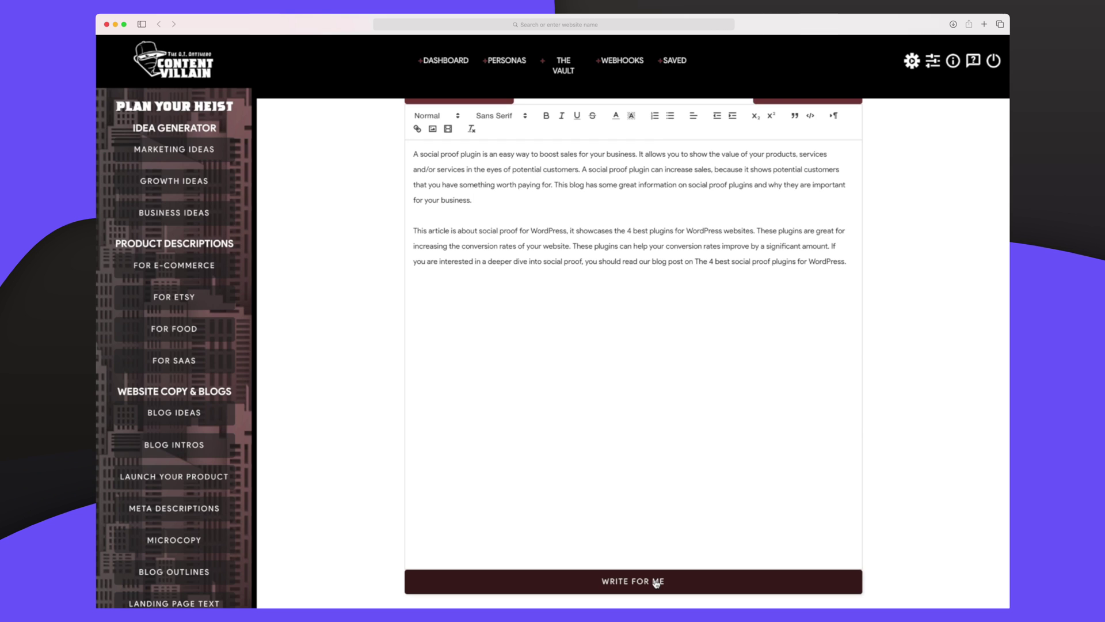
pyautogui.scroll(5, 657, 583)
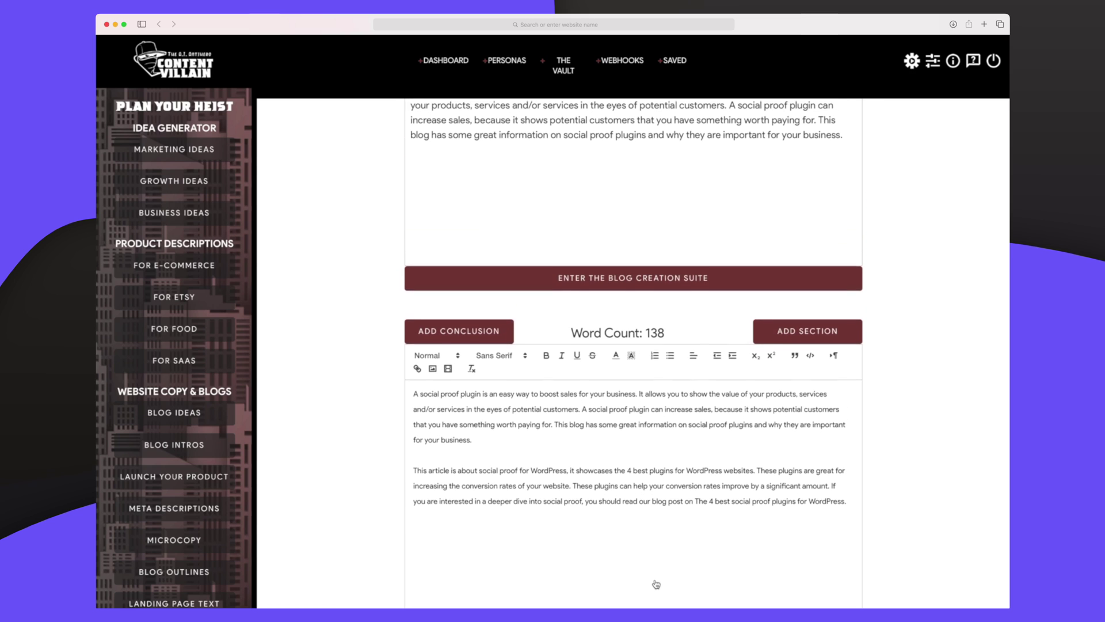